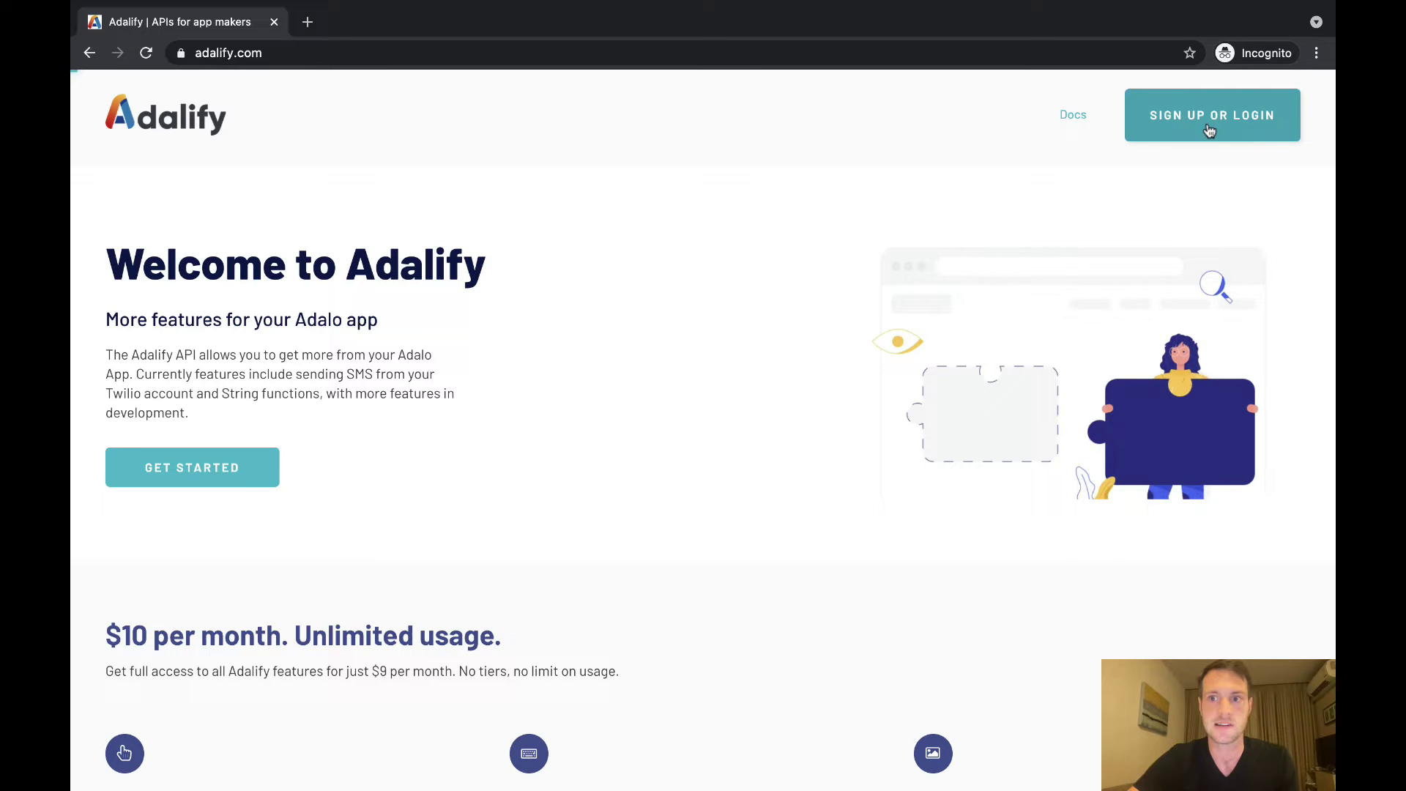
pyautogui.click(1209, 131)
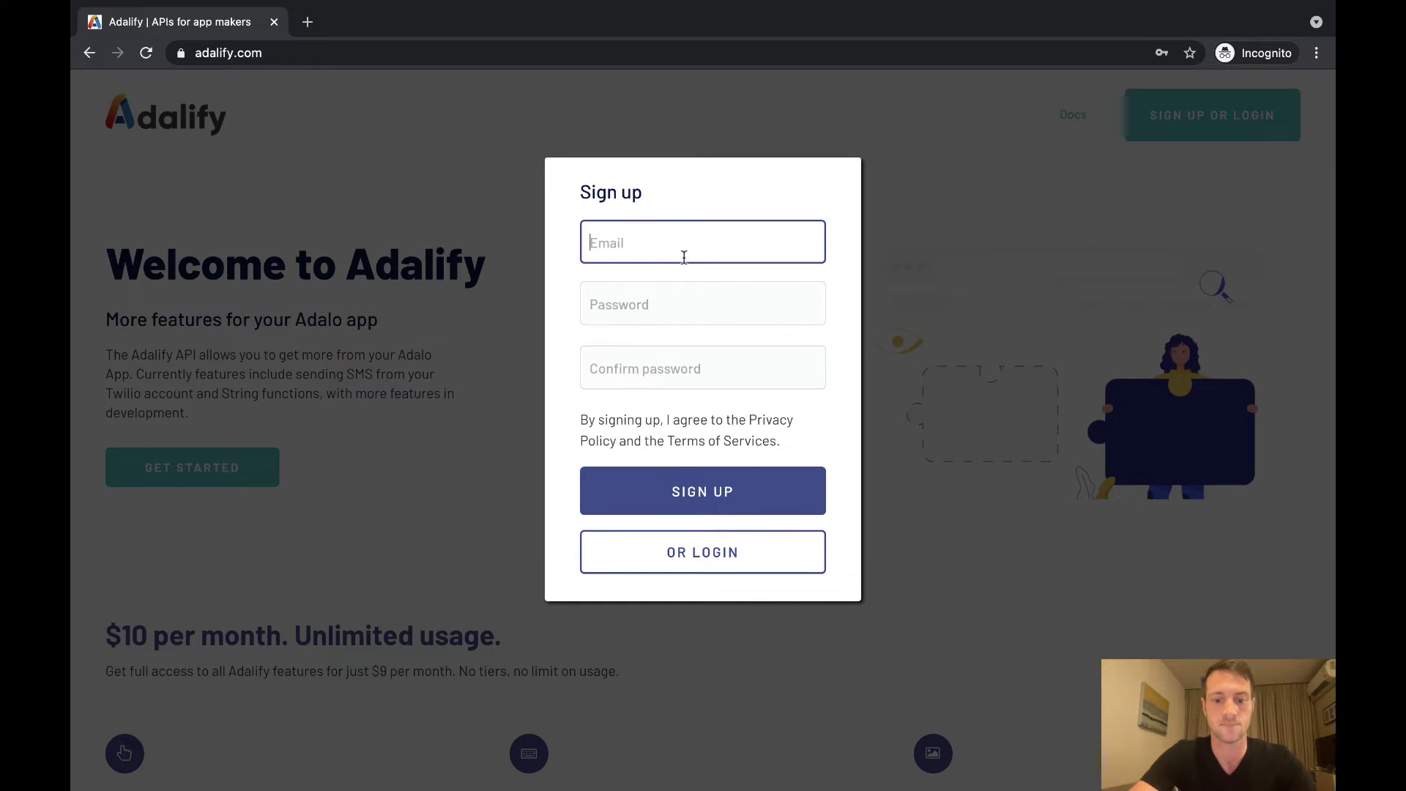
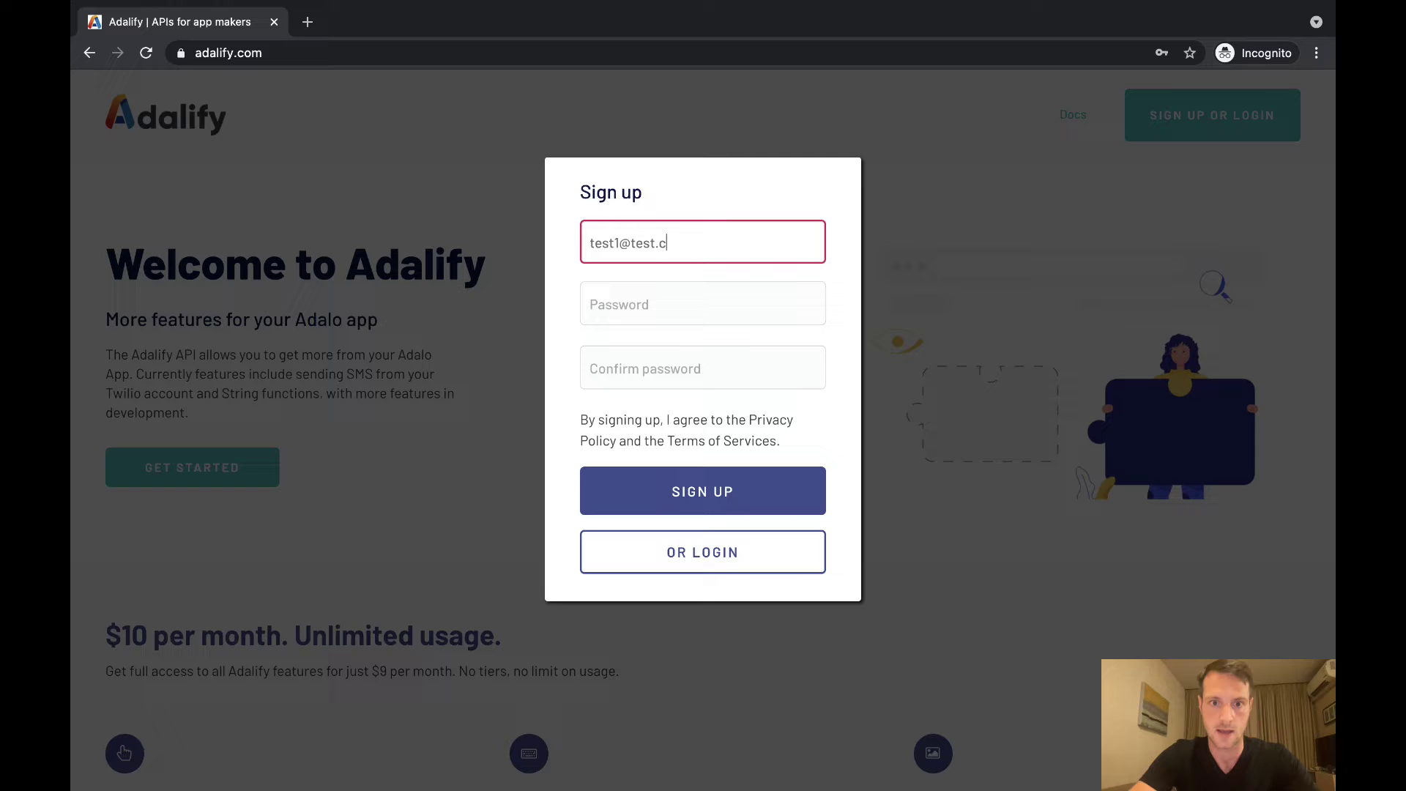
pyautogui.write('om')
pyautogui.press('Tab')
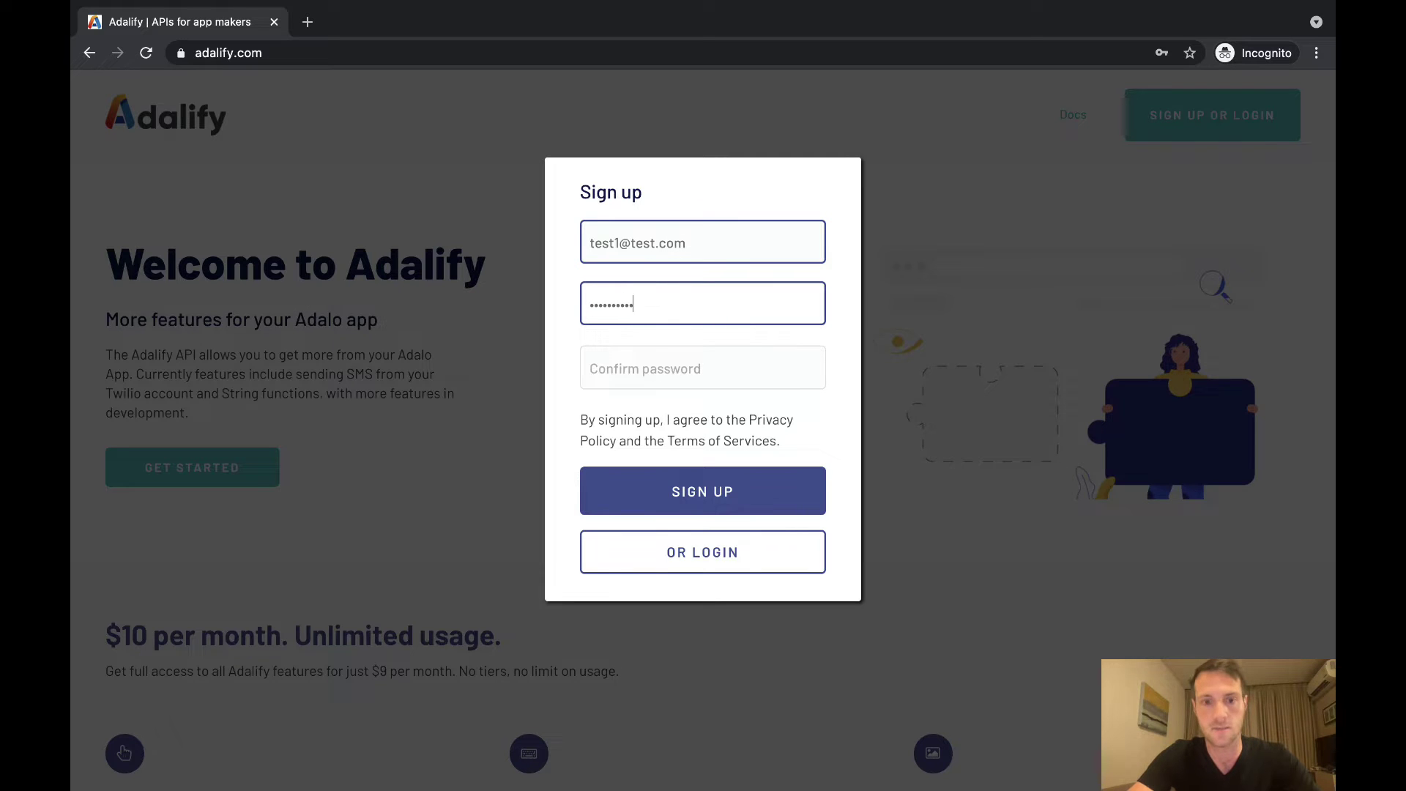
pyautogui.press('Tab')
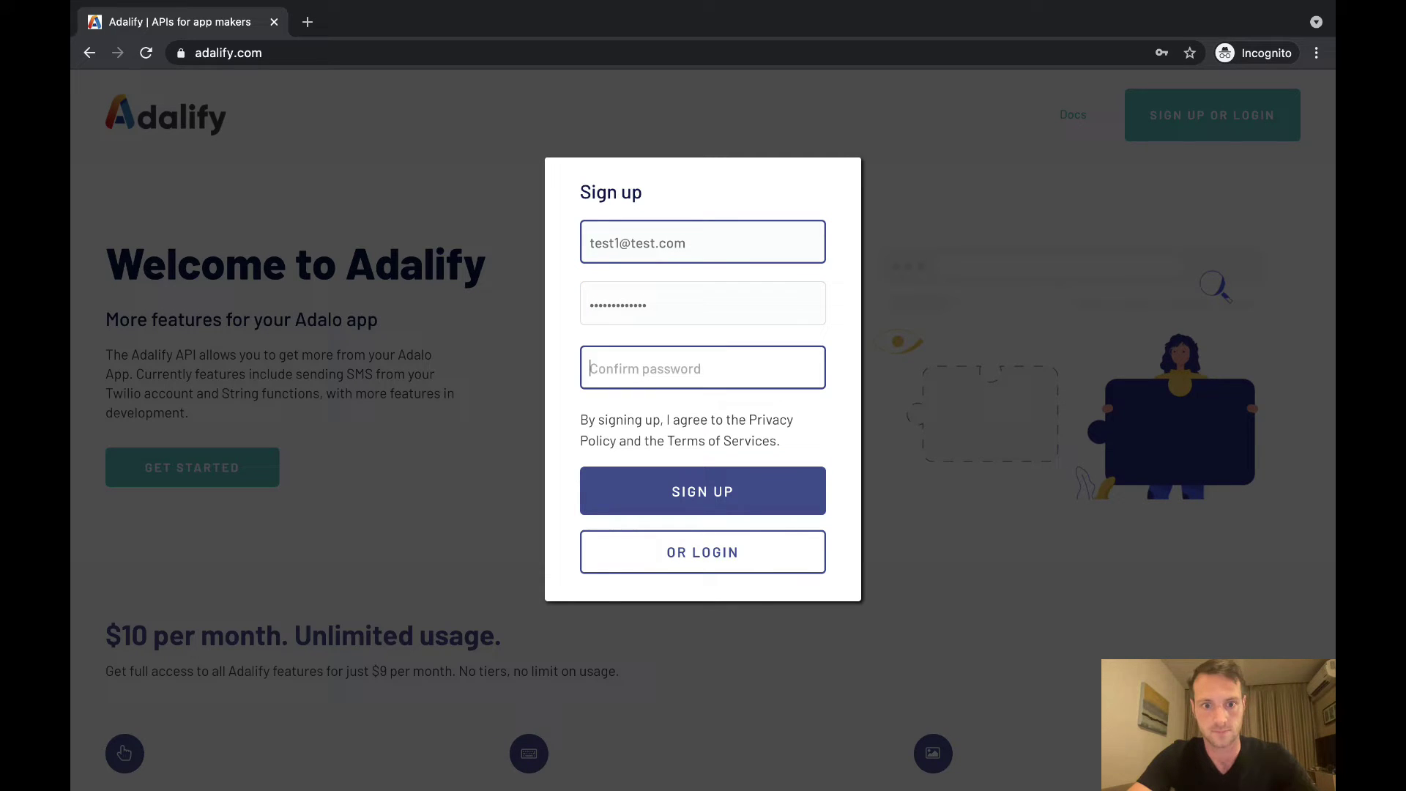
pyautogui.doubleClick(630, 292)
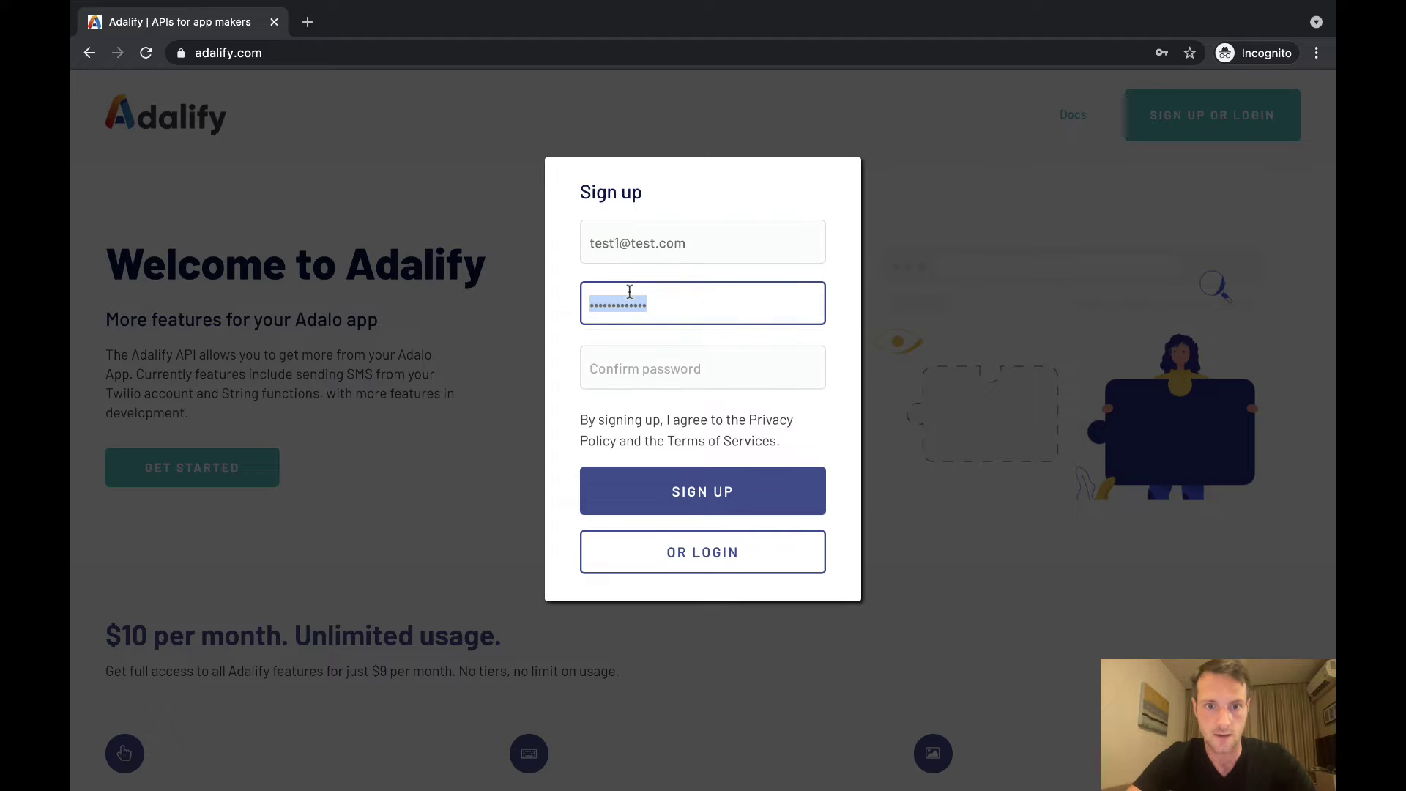
pyautogui.press('Tab')
pyautogui.write('te')
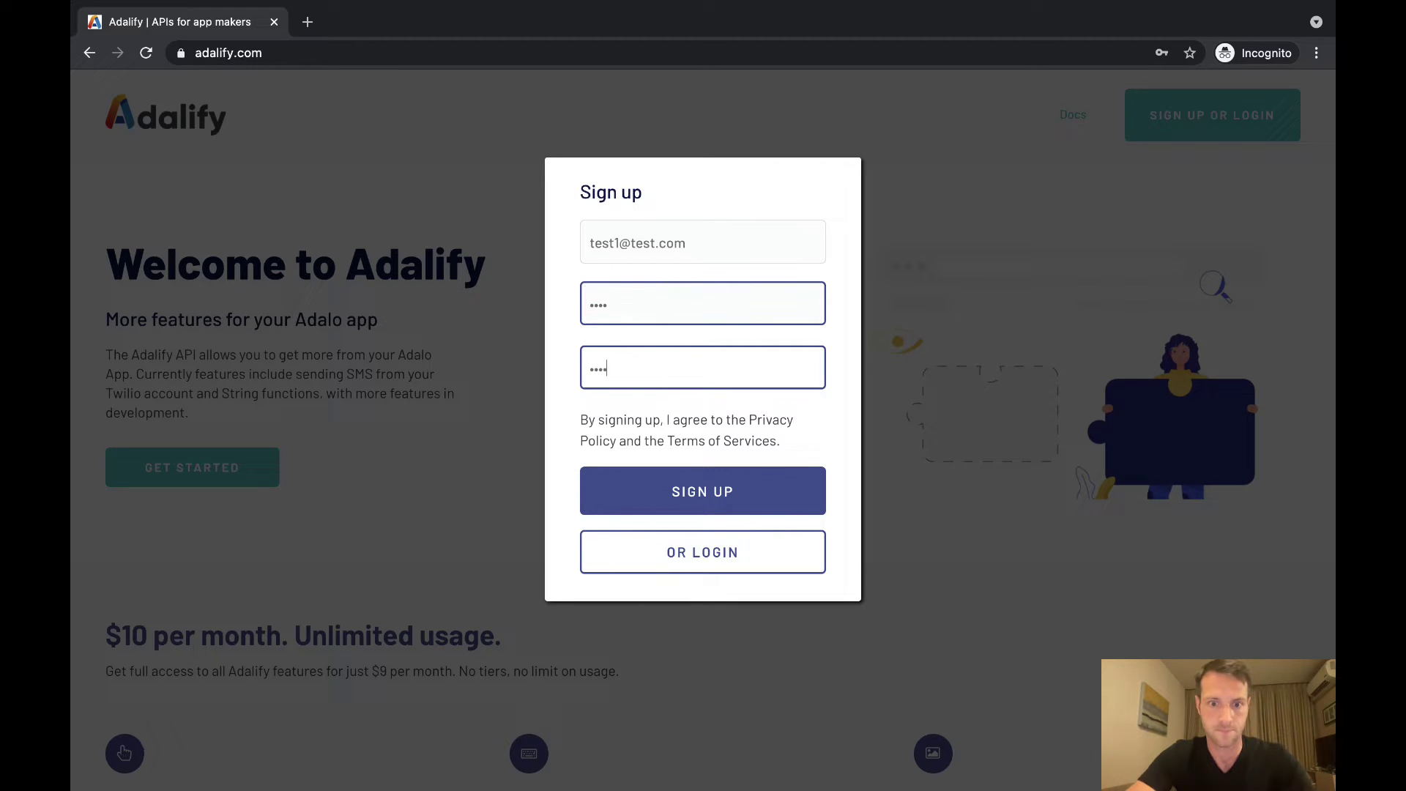
pyautogui.click(700, 492)
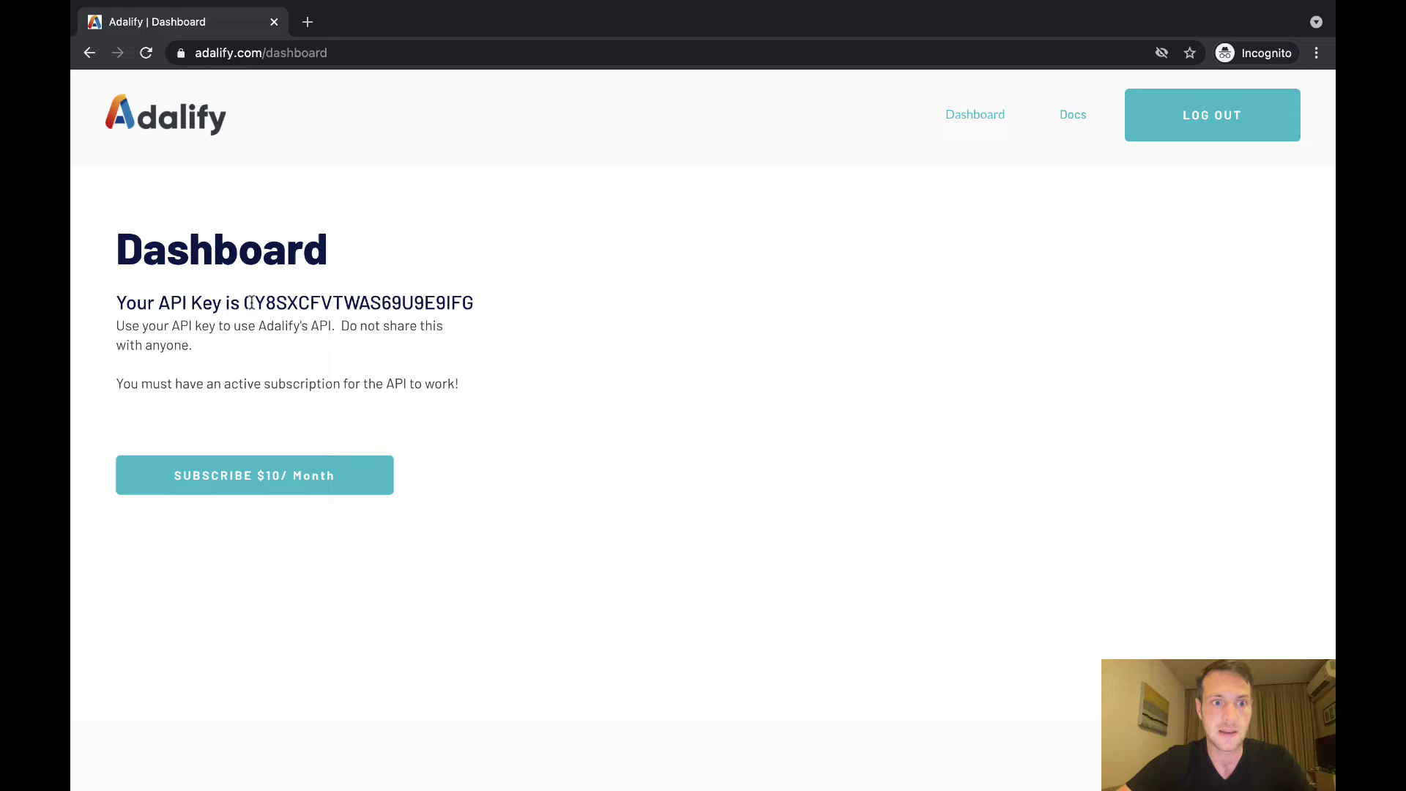
pyautogui.moveTo(246, 302); pyautogui.dragTo(483, 302)
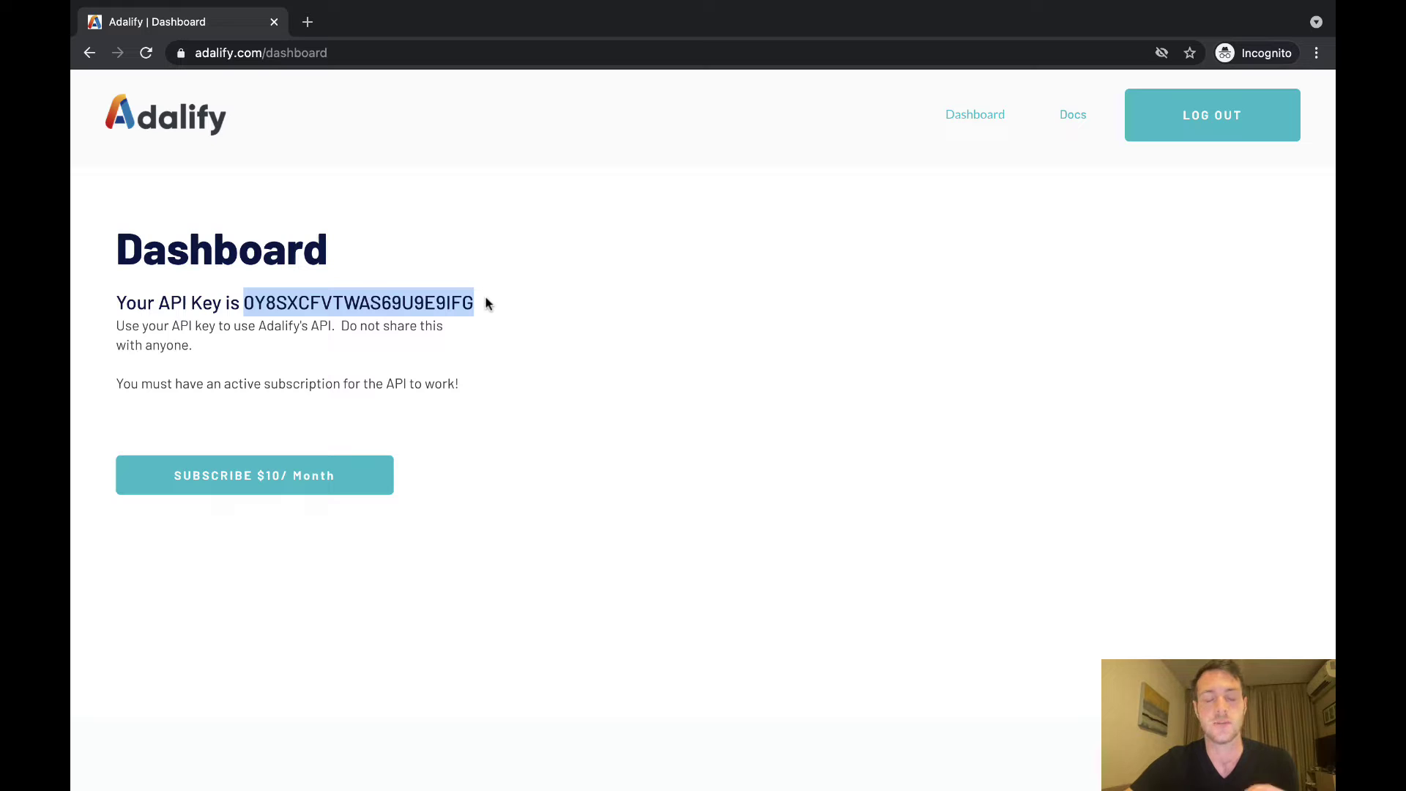
pyautogui.click(478, 384)
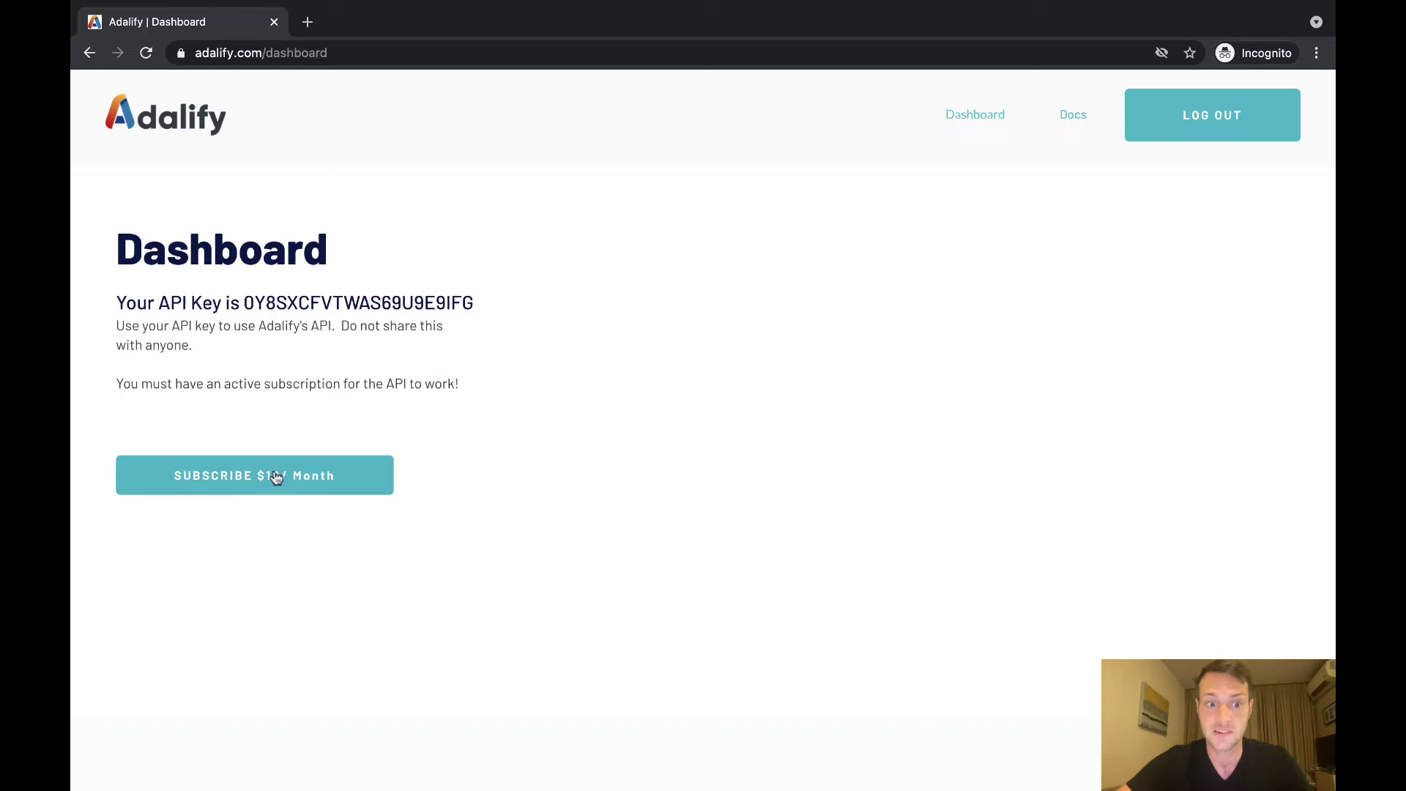
pyautogui.moveTo(244, 303); pyautogui.dragTo(492, 313)
pyautogui.click(492, 326)
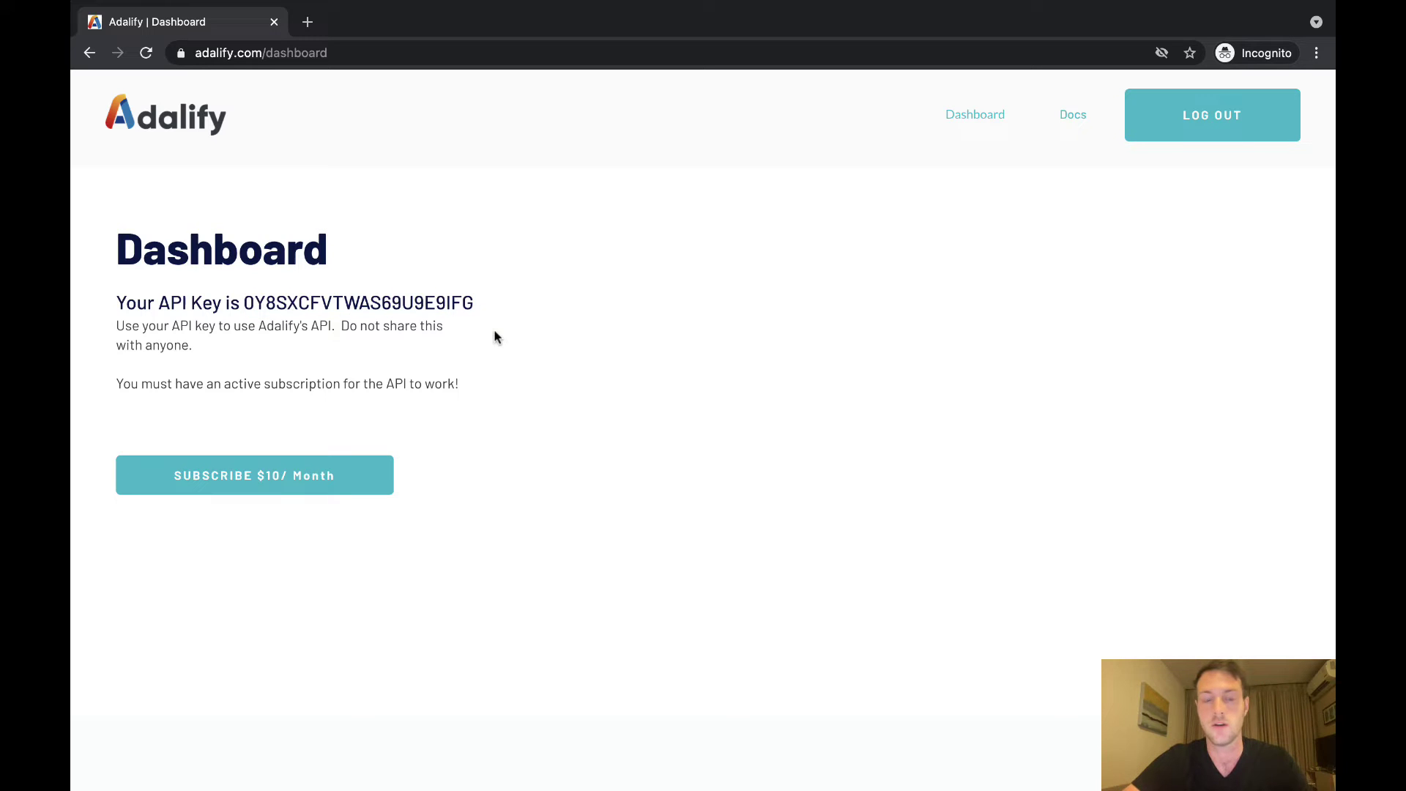
# - Pay for the $10/month Standard subscription in Stripe Checkout using the saved card
pyautogui.click(249, 480)
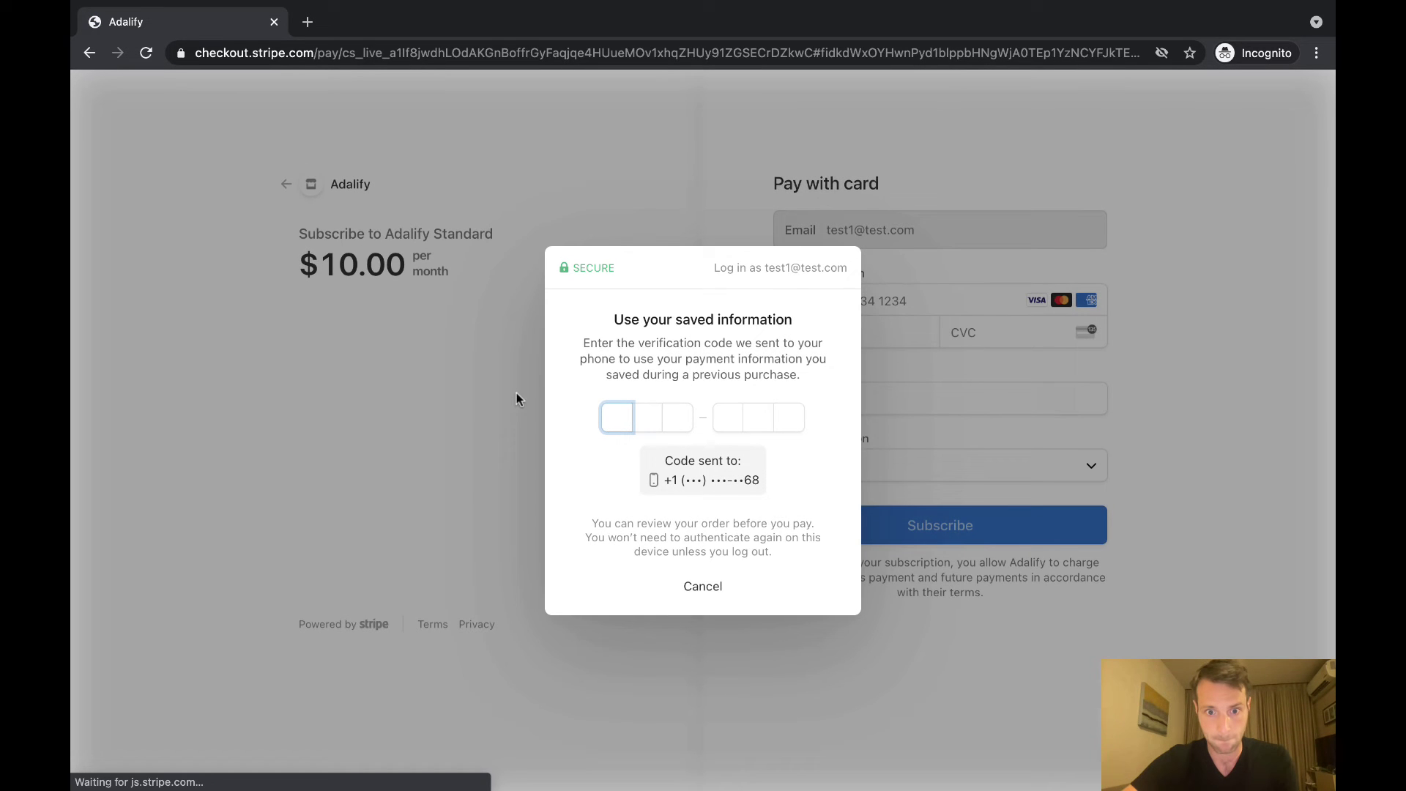
pyautogui.click(704, 588)
pyautogui.click(843, 301)
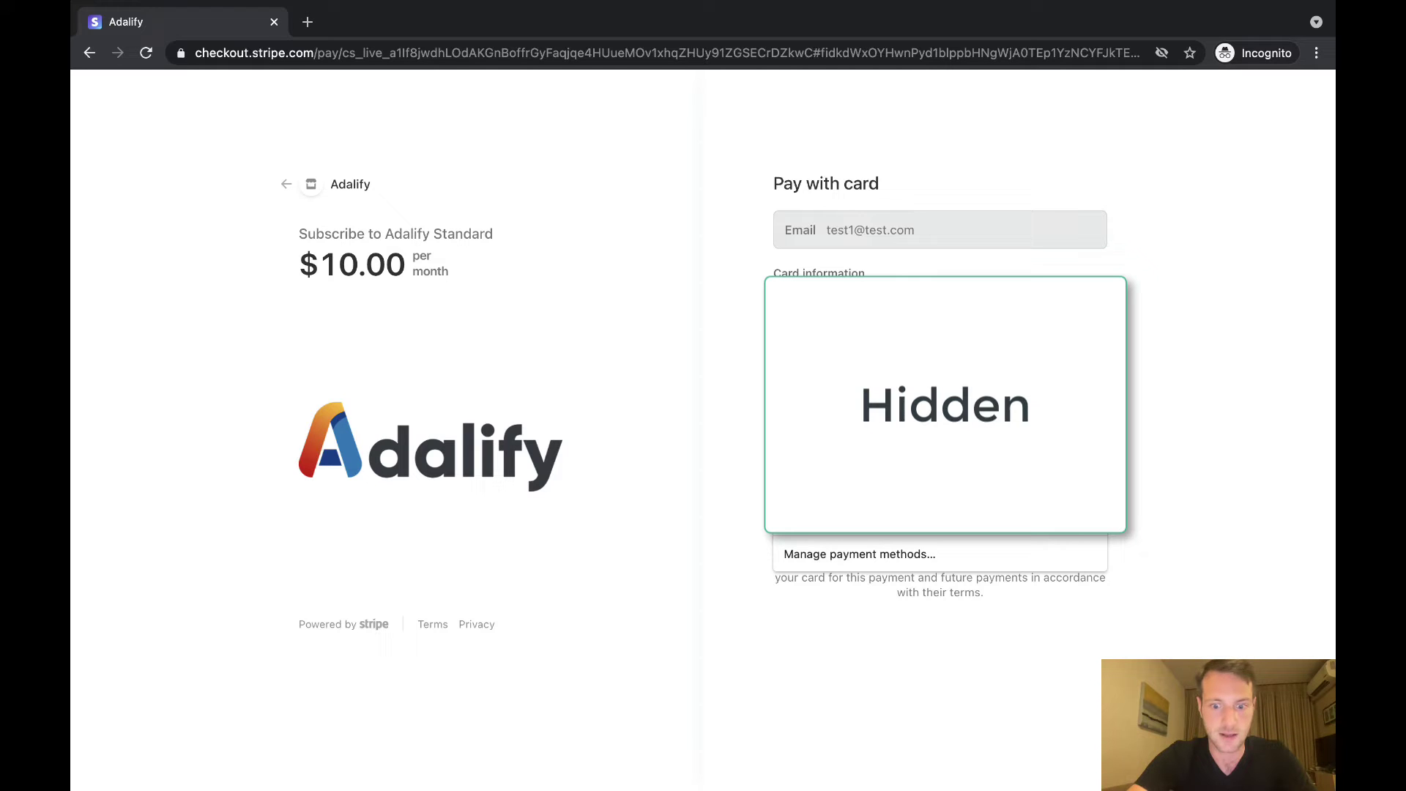
pyautogui.click(878, 344)
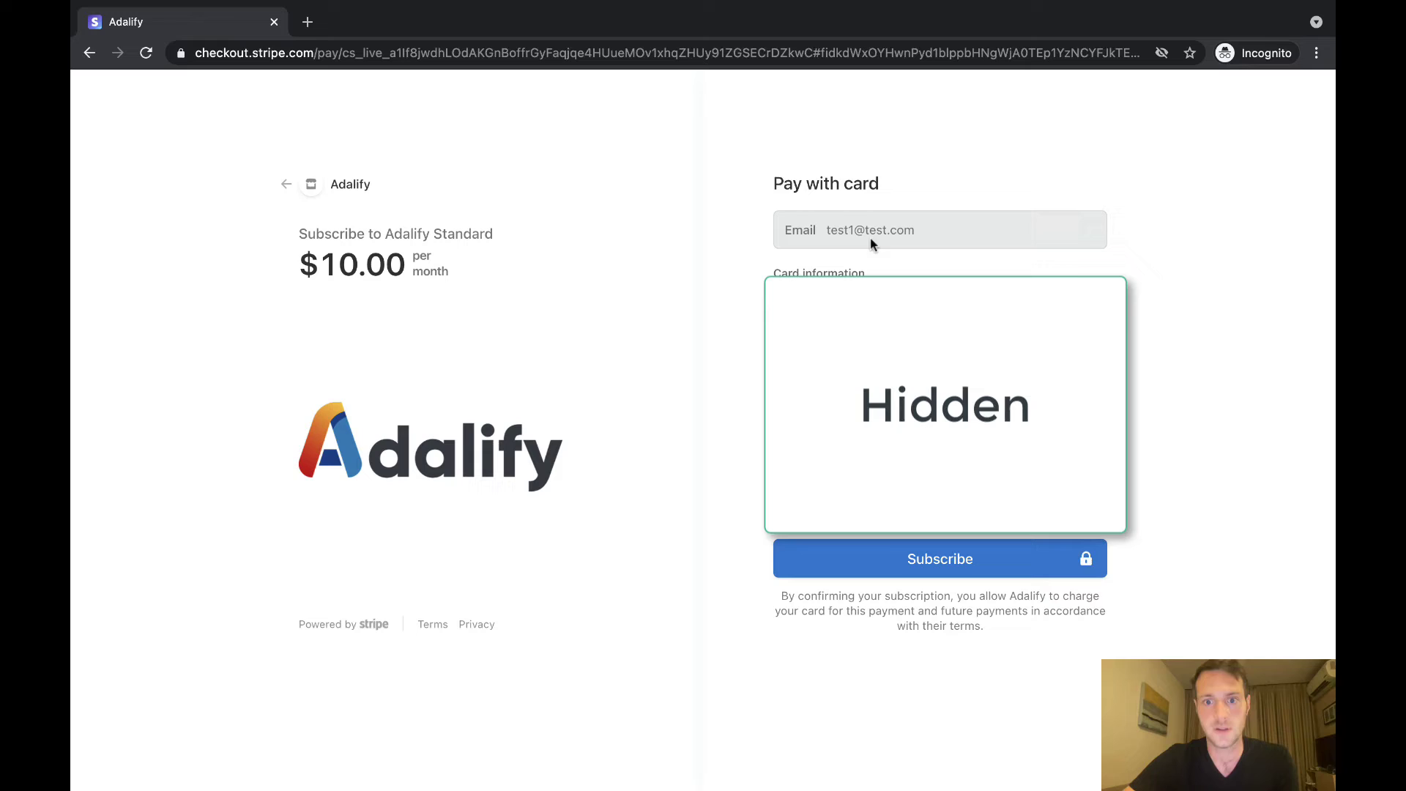
pyautogui.click(906, 562)
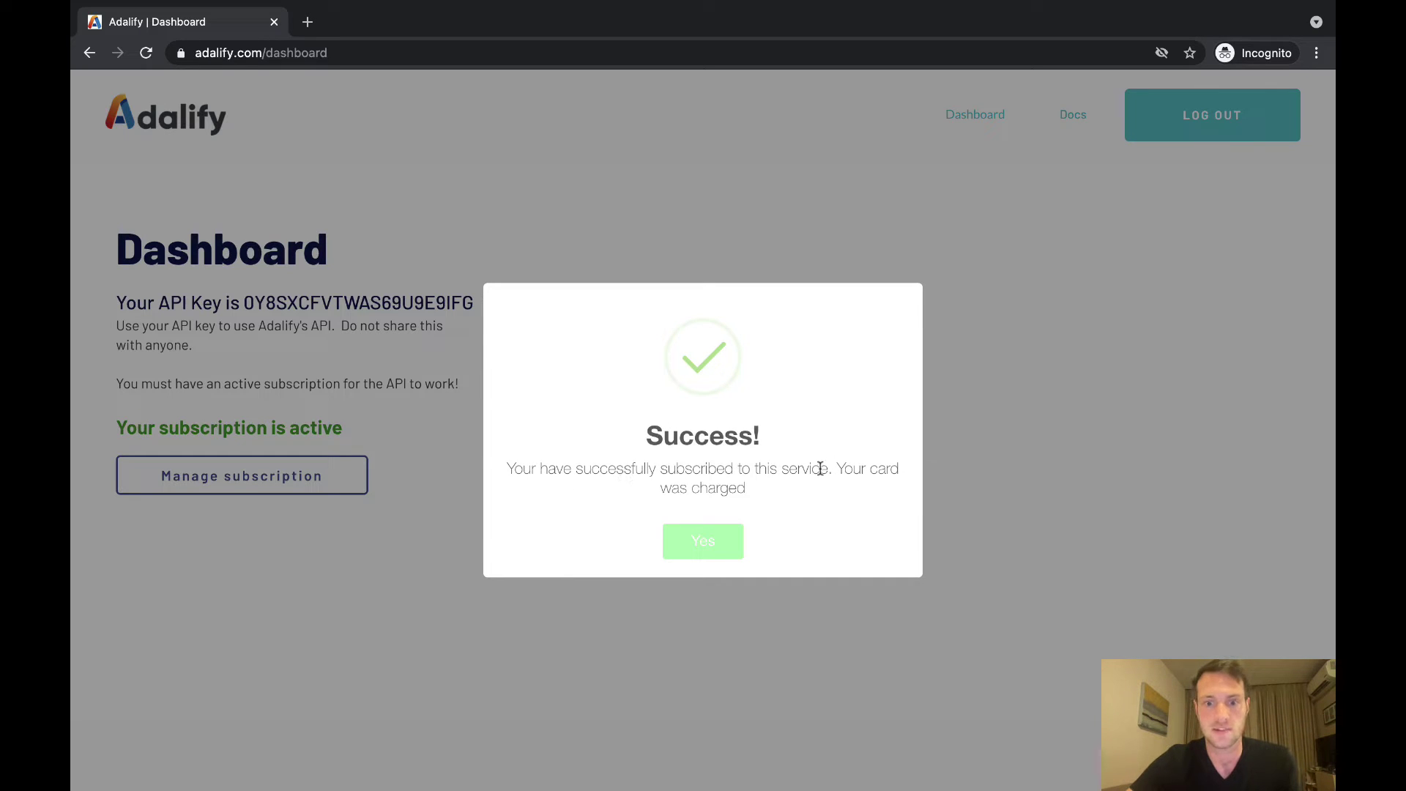
# - Dismiss the success message, highlight the API key and warning, then open Manage subscription
pyautogui.click(715, 541)
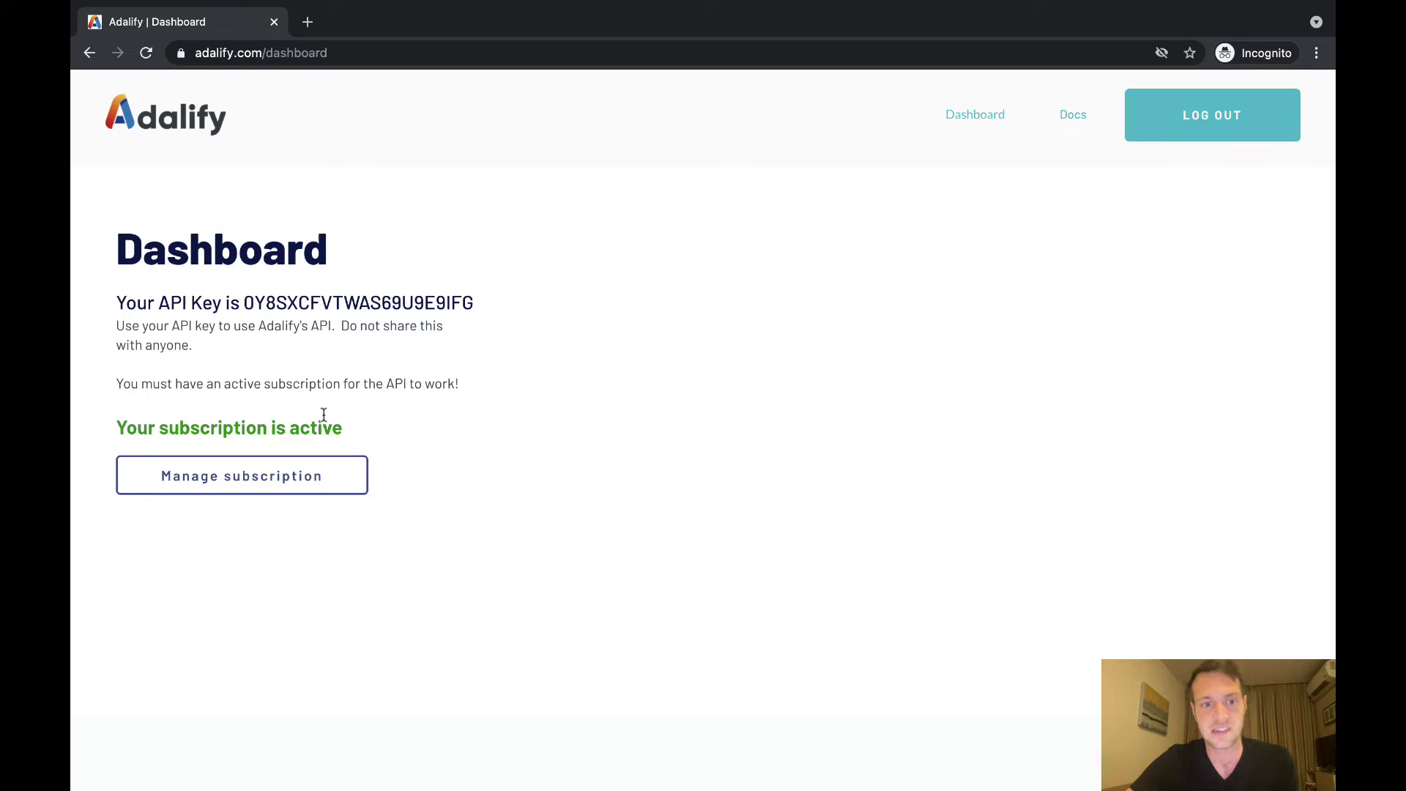
pyautogui.moveTo(342, 428); pyautogui.dragTo(129, 440)
pyautogui.click(396, 435)
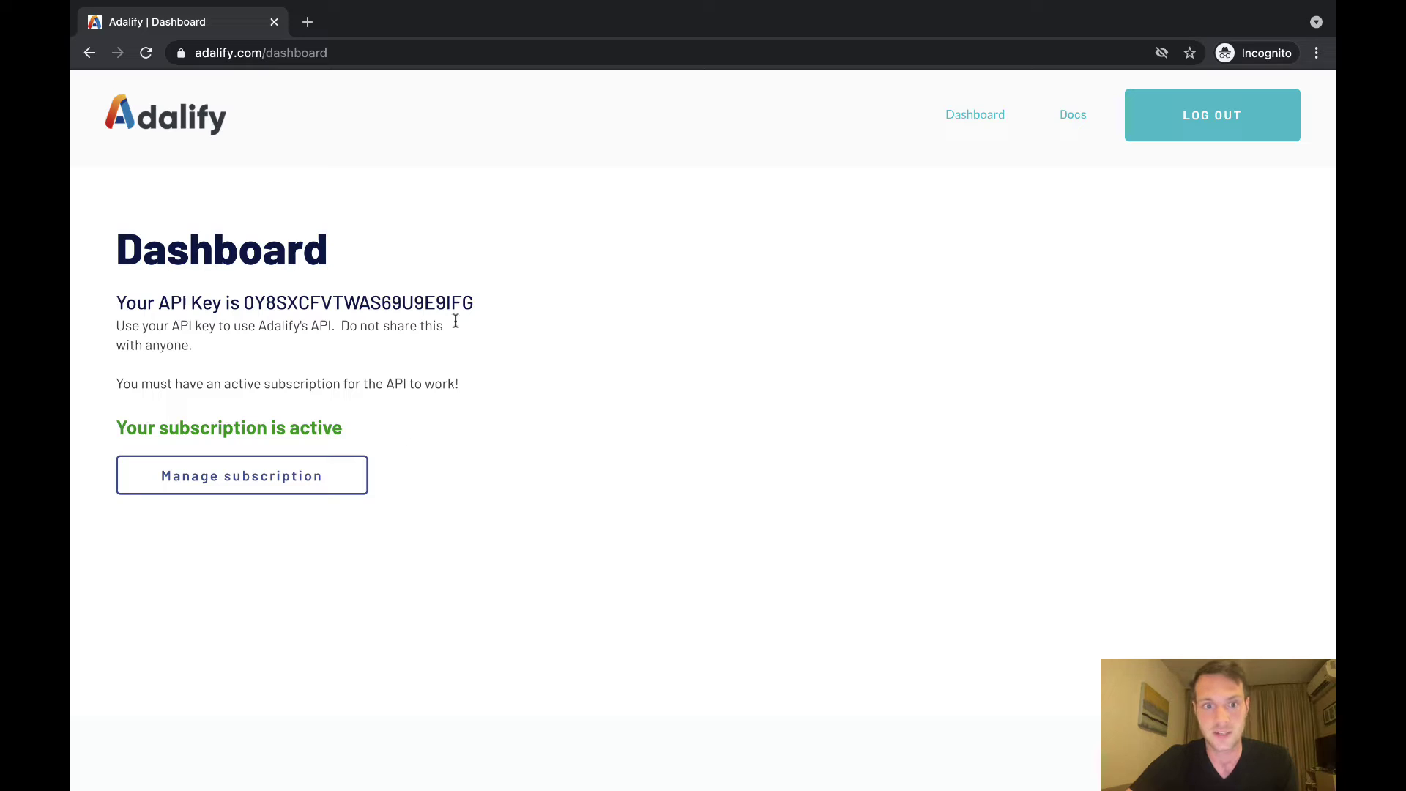
pyautogui.moveTo(482, 295); pyautogui.dragTo(238, 300)
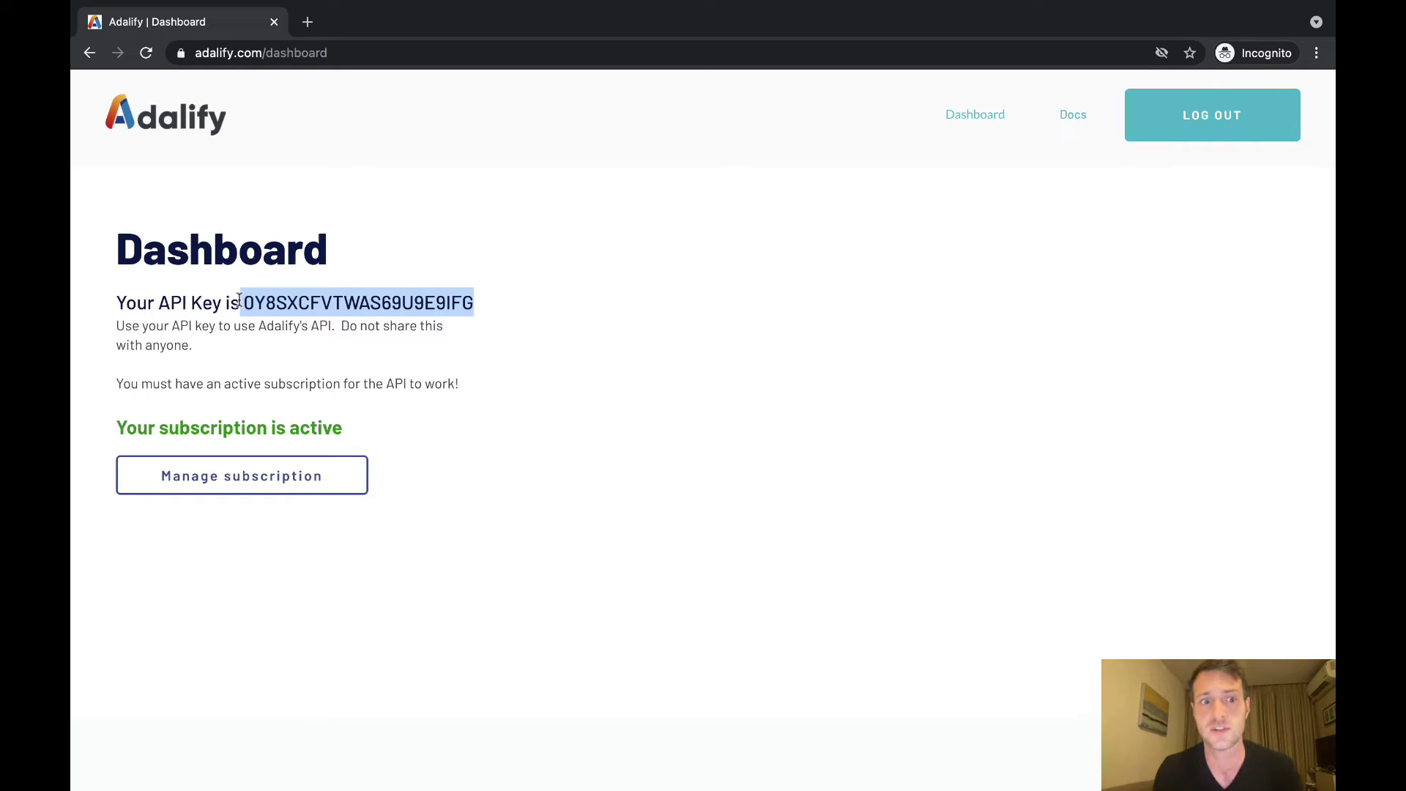
pyautogui.moveTo(354, 339); pyautogui.dragTo(340, 322)
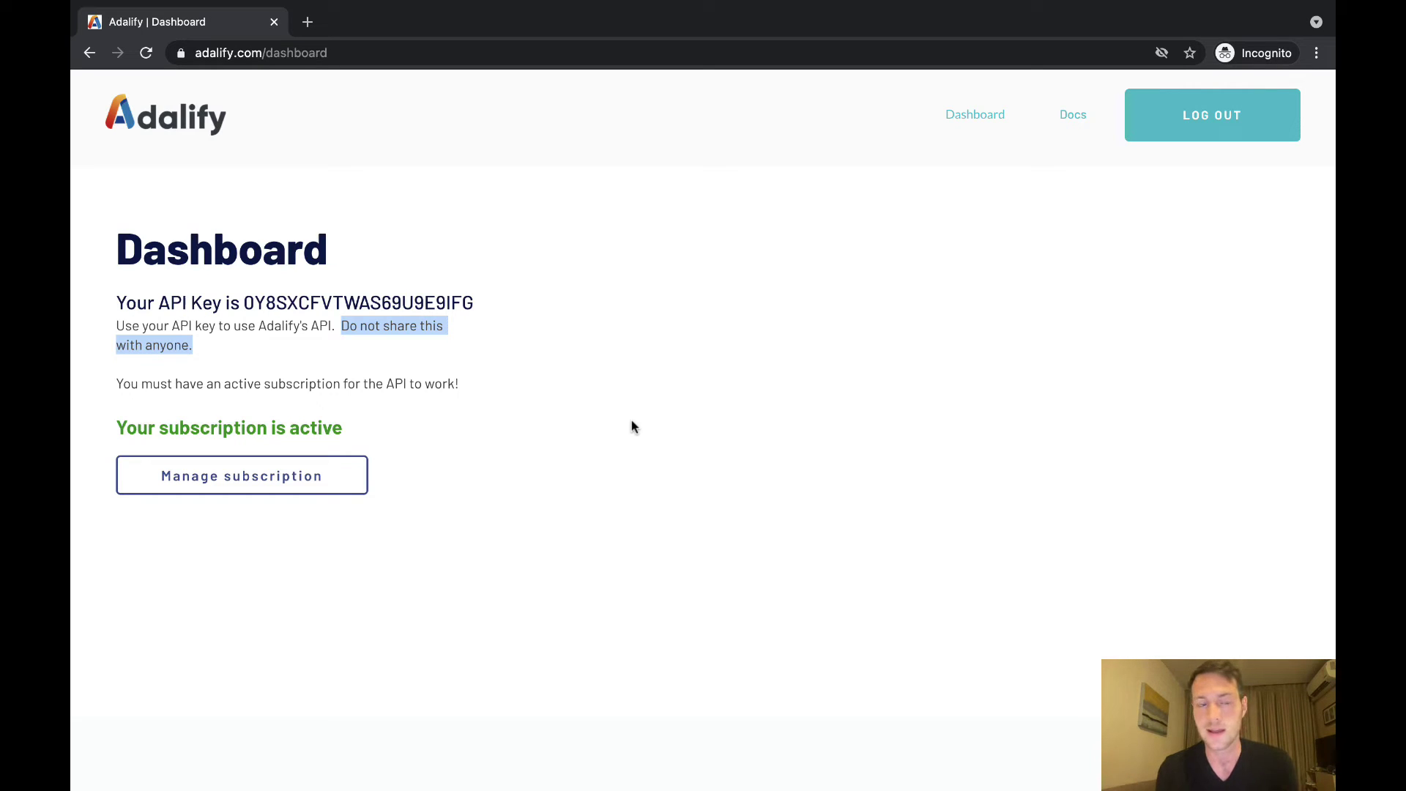
pyautogui.click(389, 372)
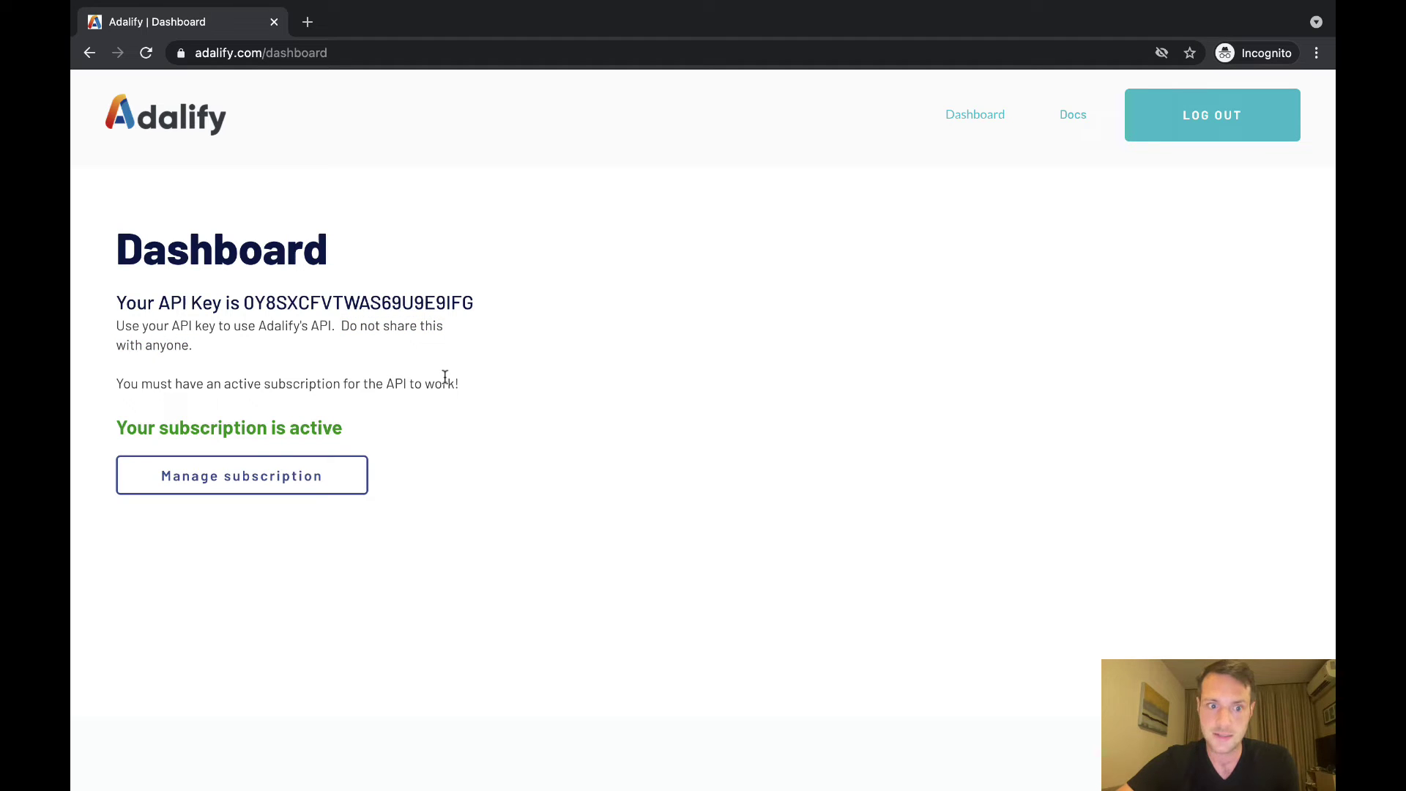
pyautogui.click(252, 474)
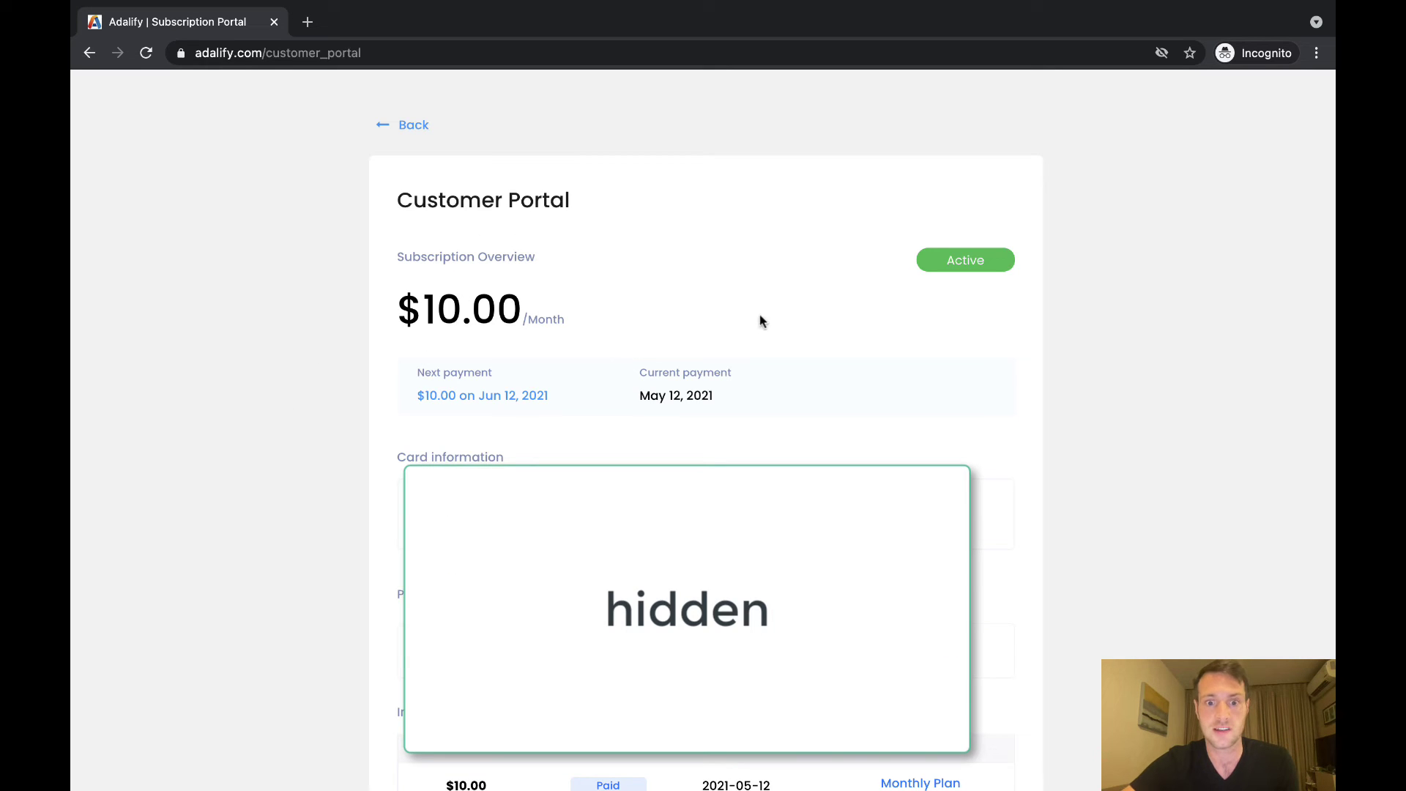
# - Scroll the customer portal to review card, payment method and invoice, then back up
pyautogui.scroll(-1, 758, 315)
pyautogui.scroll(-1, 769, 340)
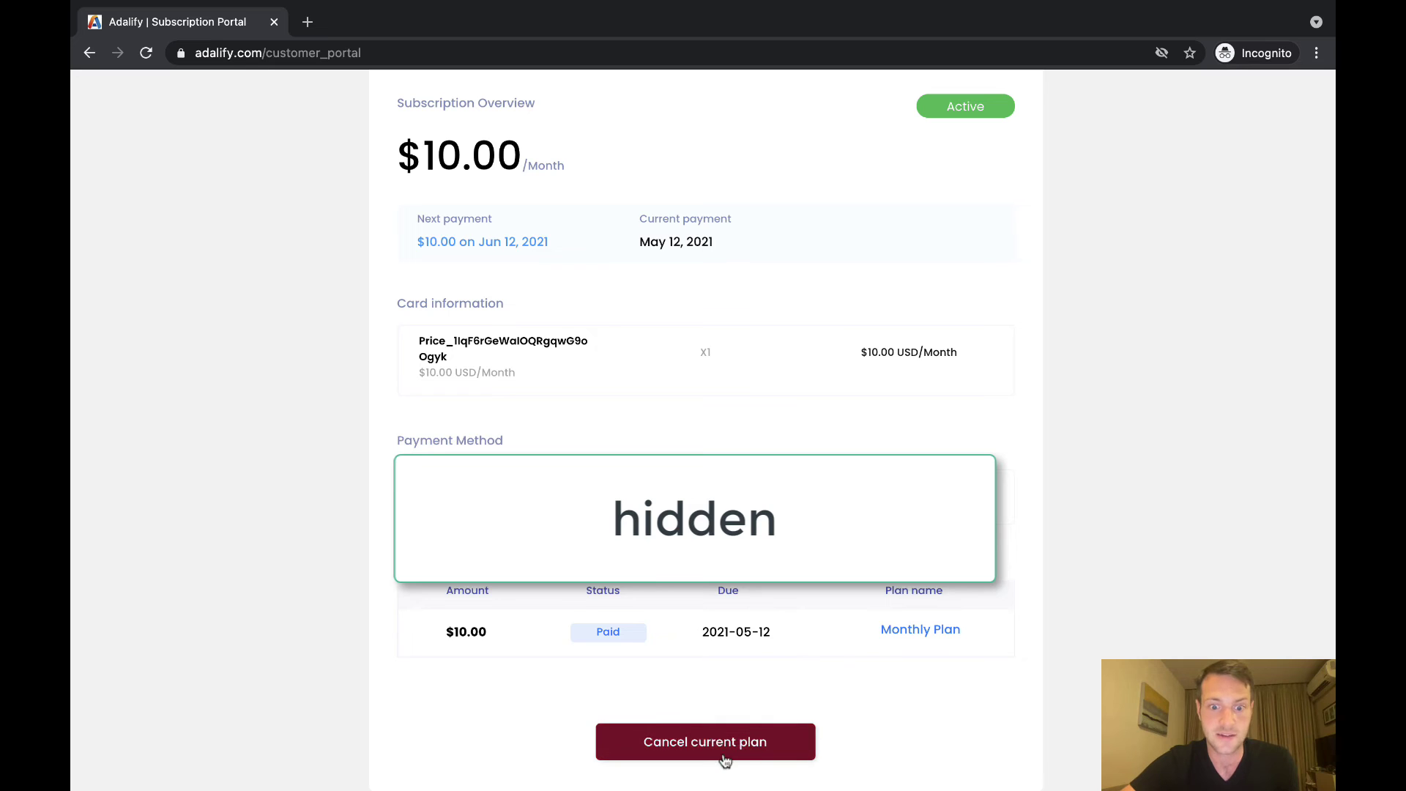
pyautogui.scroll(1, 724, 762)
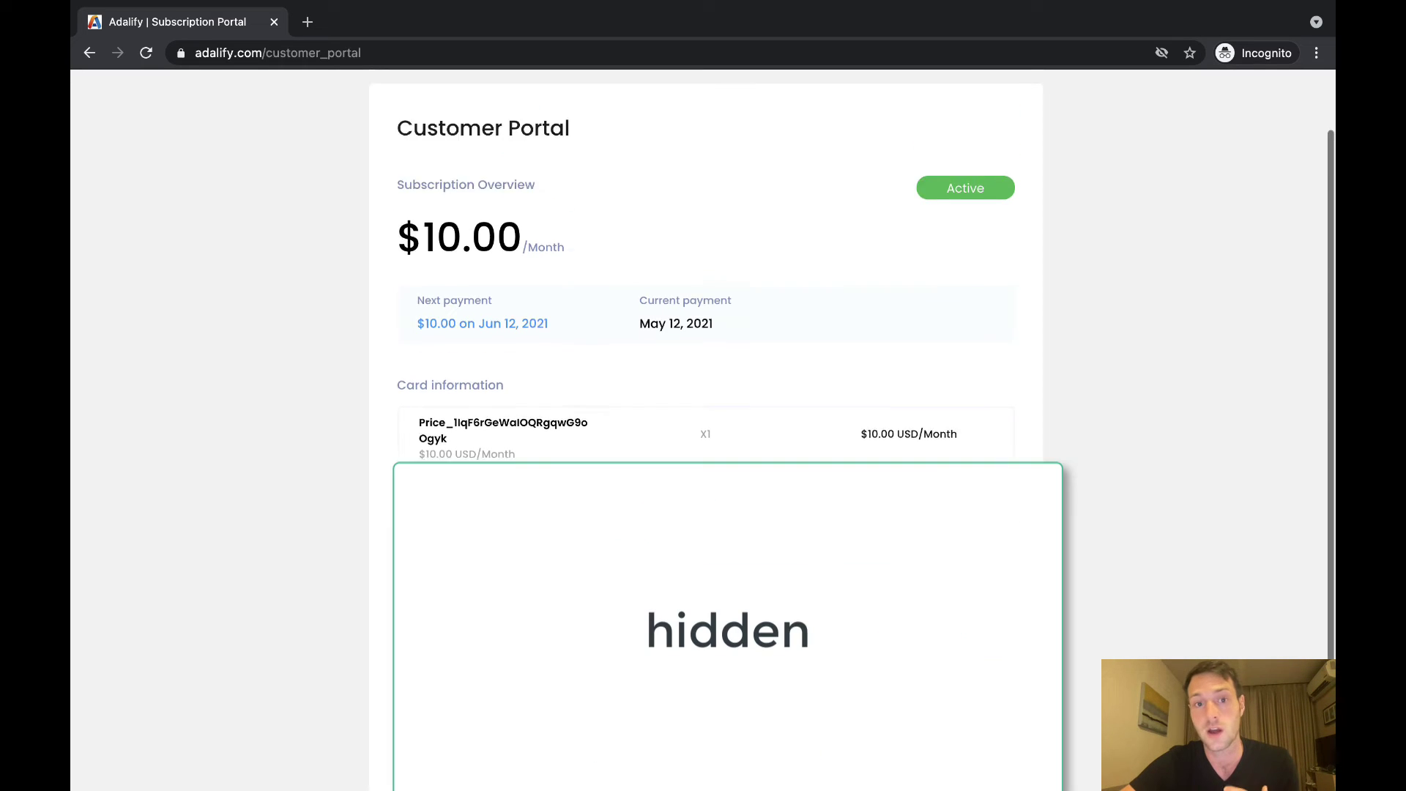
pyautogui.scroll(1, 703, 430)
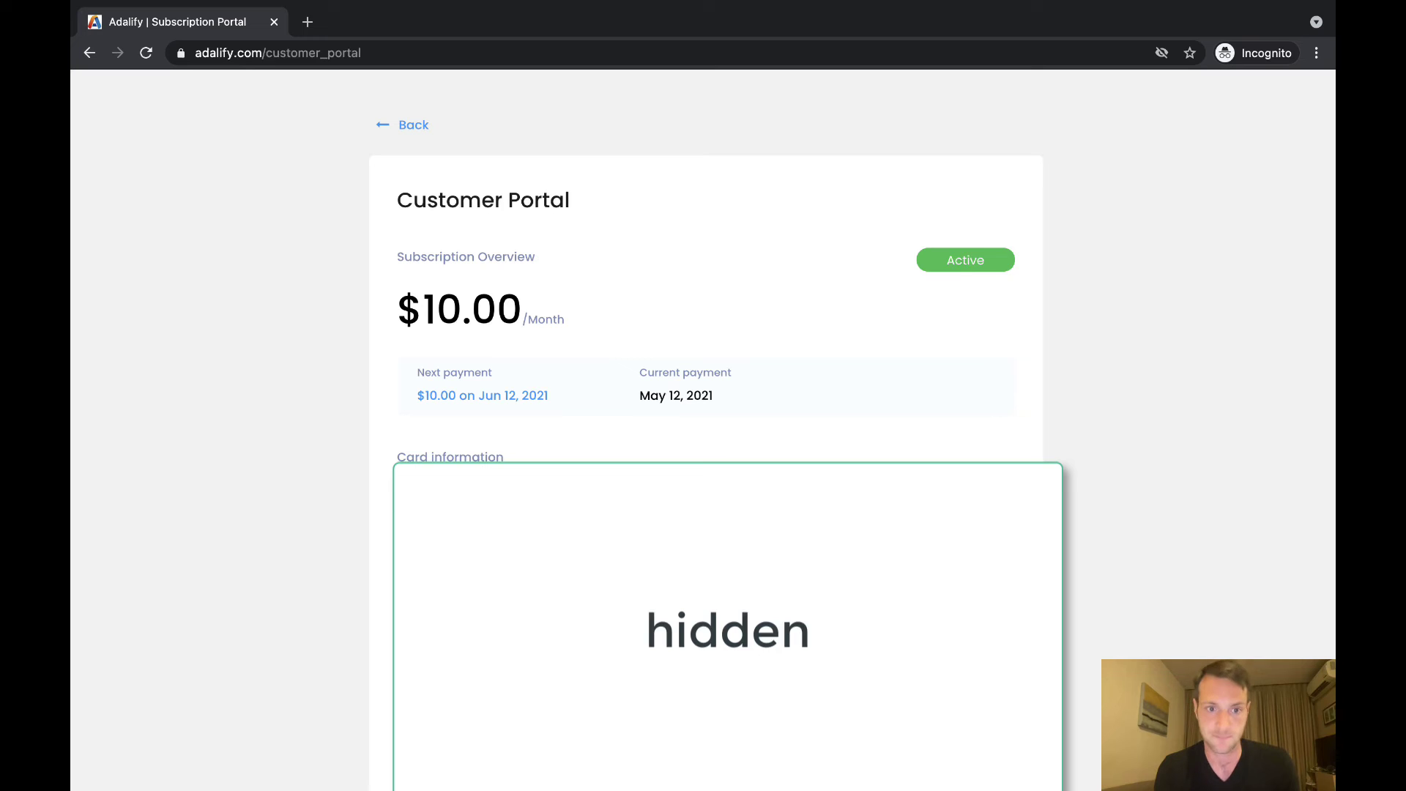
pyautogui.scroll(-2, 703, 439)
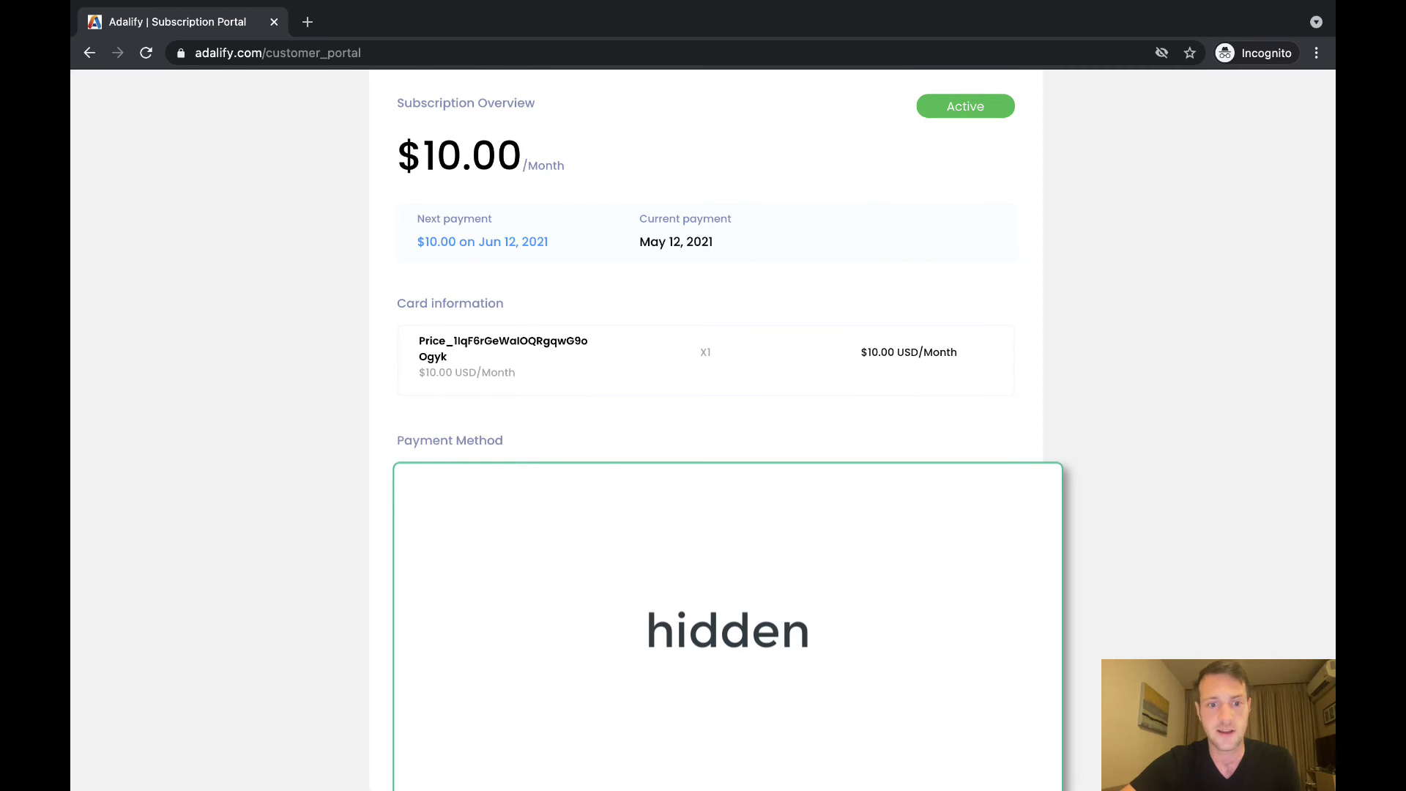
pyautogui.scroll(2, 703, 293)
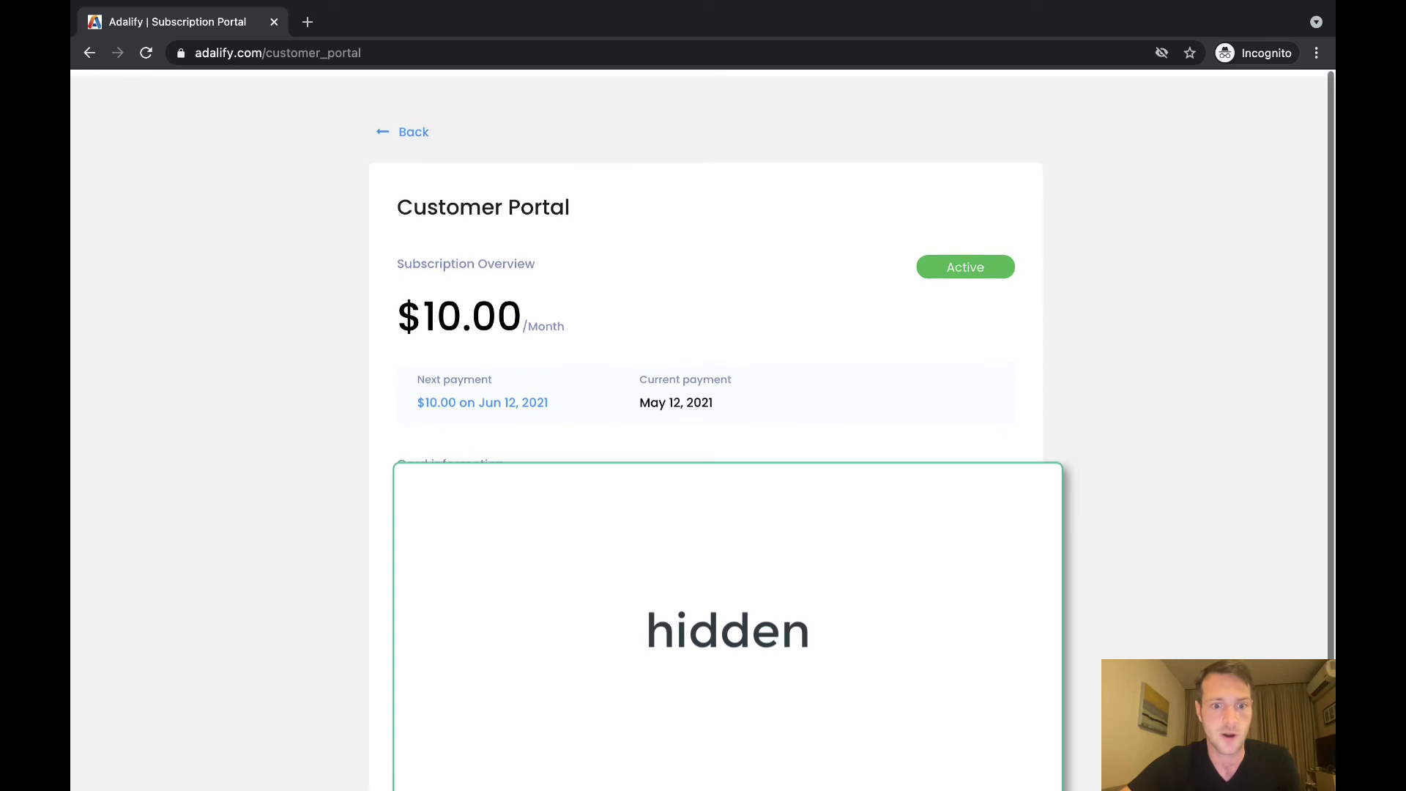
# - Go back to the dashboard, open Docs and scroll through the API documentation
pyautogui.click(384, 132)
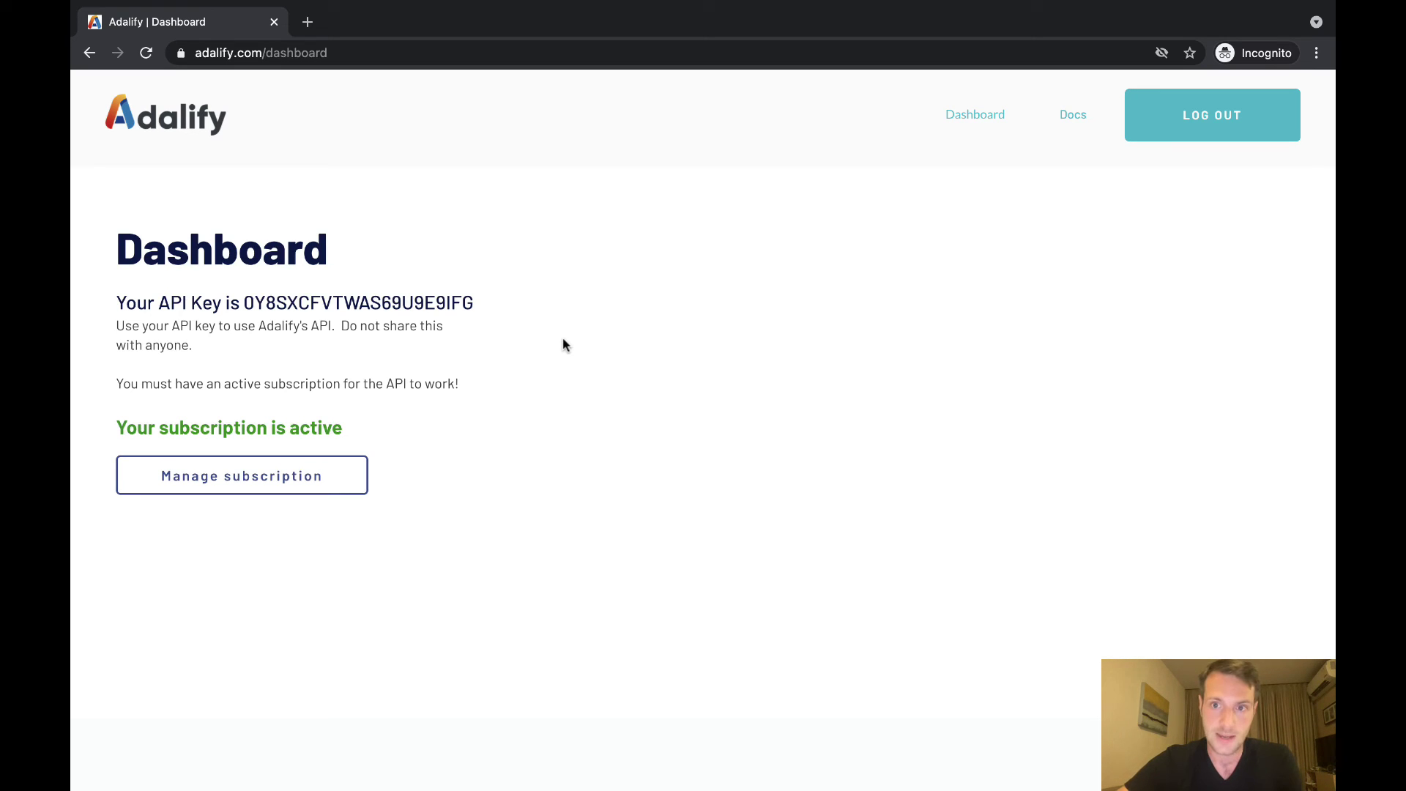
pyautogui.click(1073, 116)
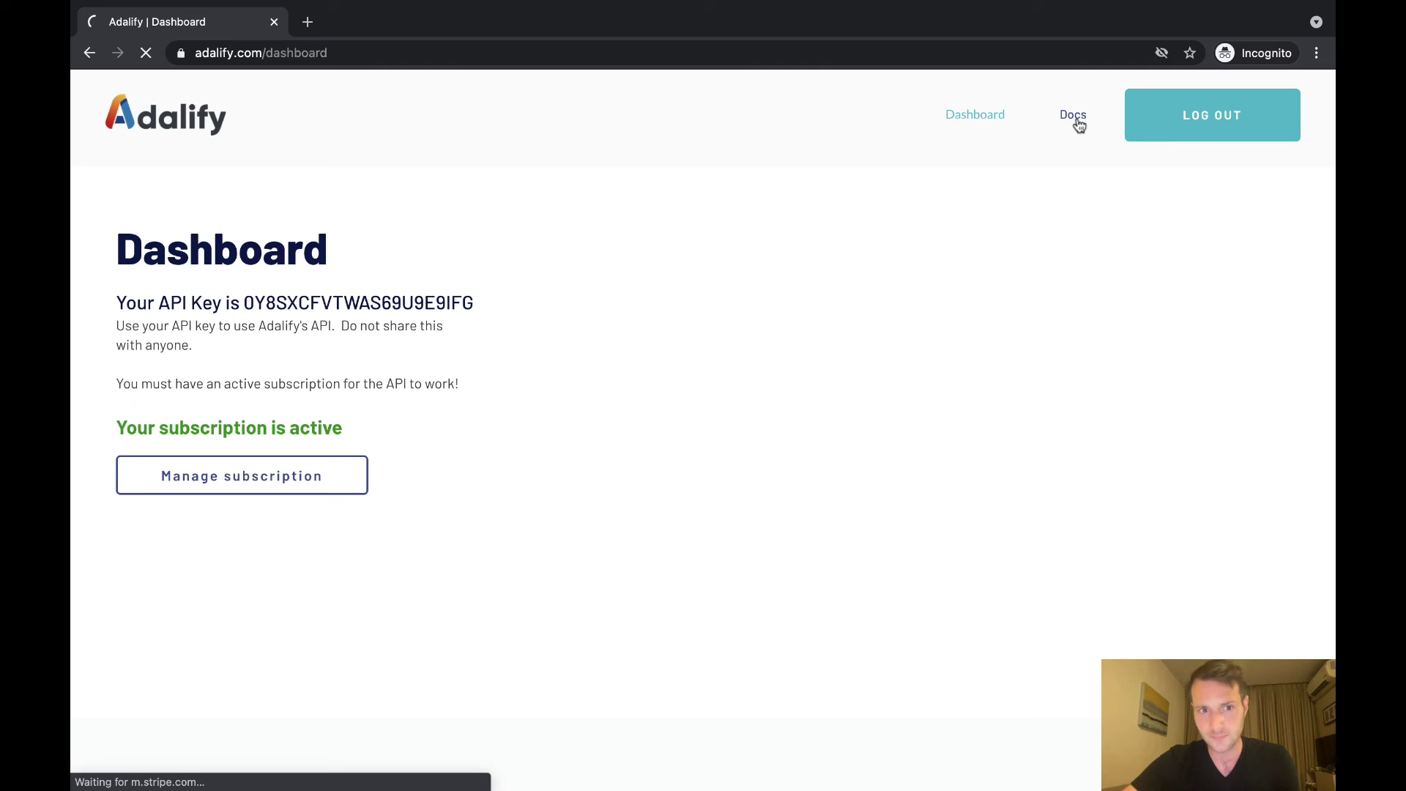
pyautogui.scroll(-1, 879, 378)
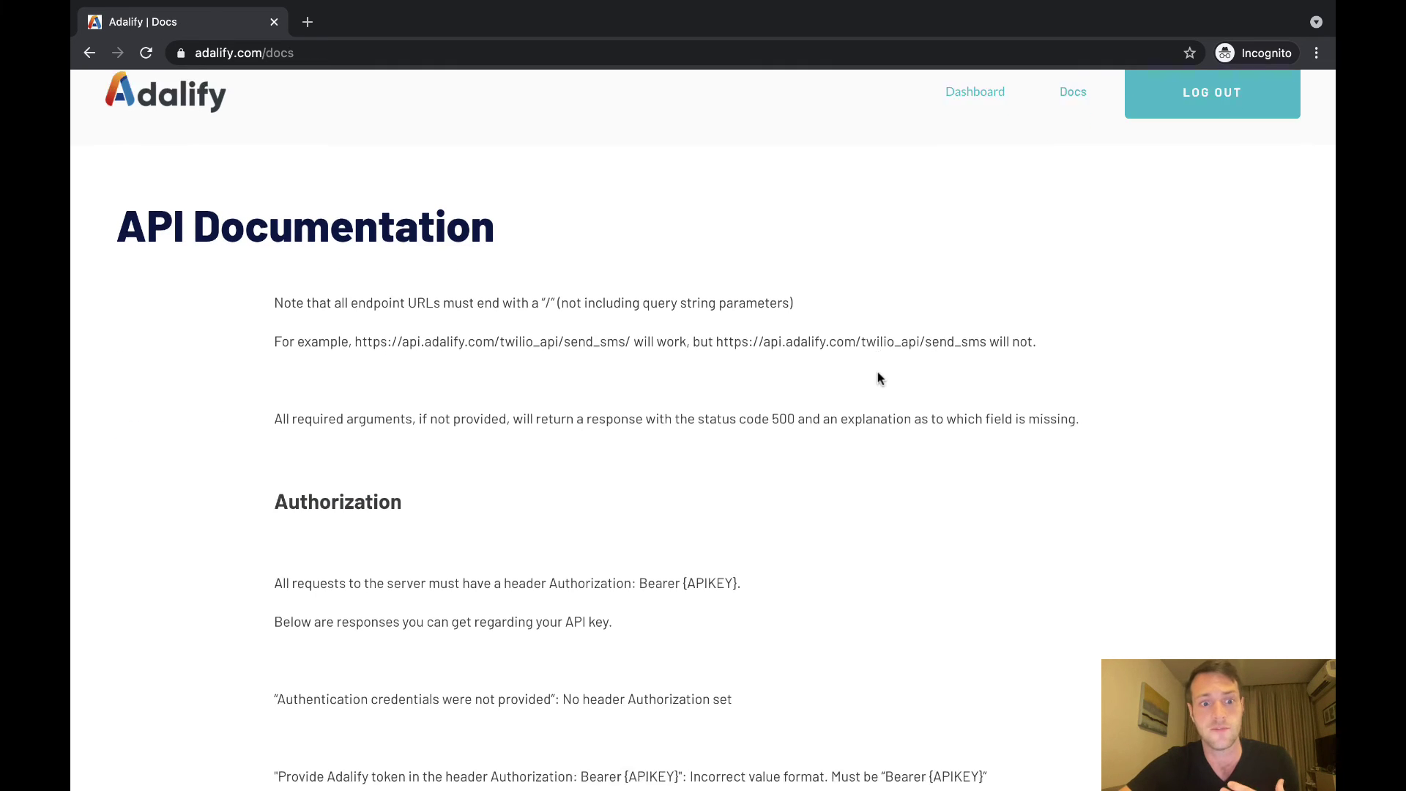
pyautogui.scroll(1, 877, 371)
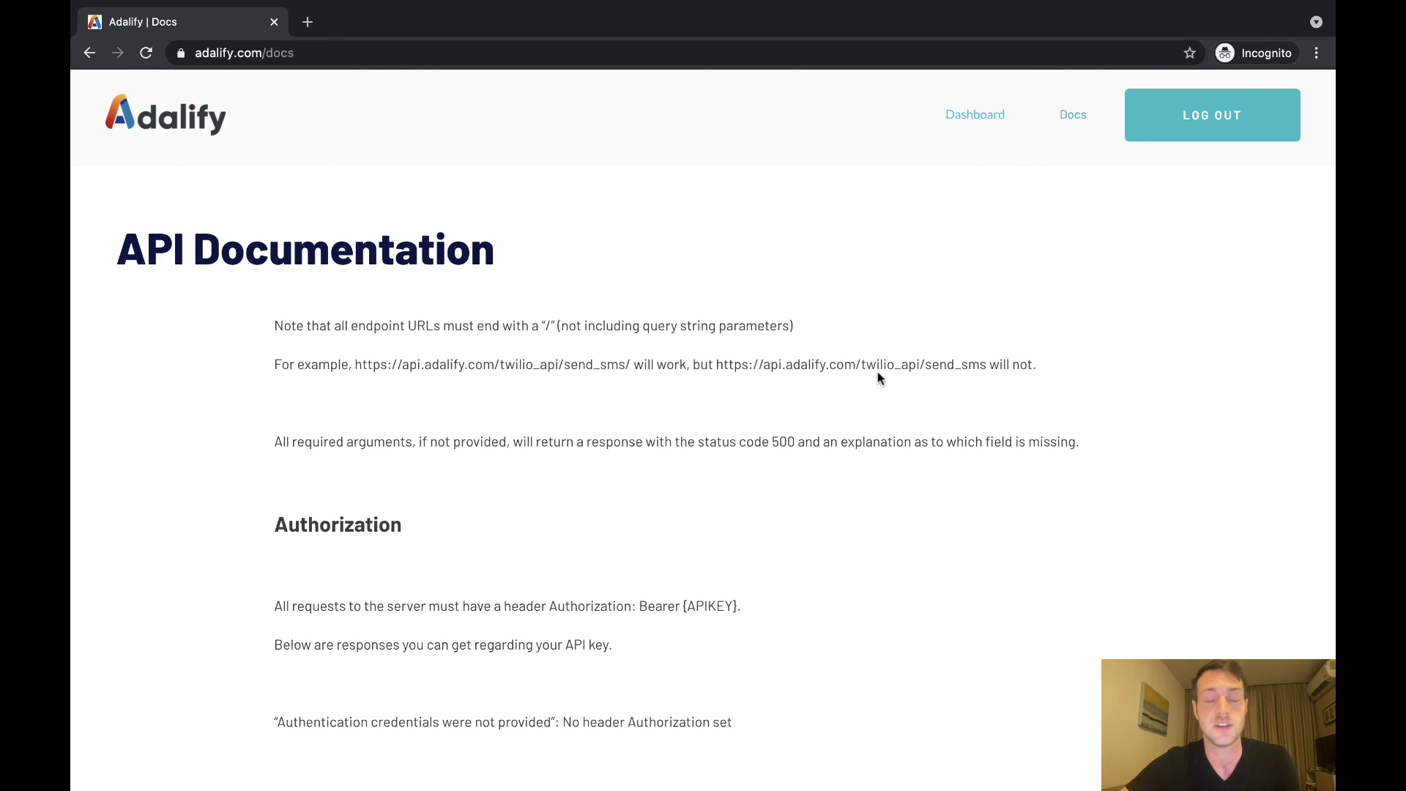
pyautogui.scroll(-4, 878, 372)
pyautogui.scroll(5, 878, 371)
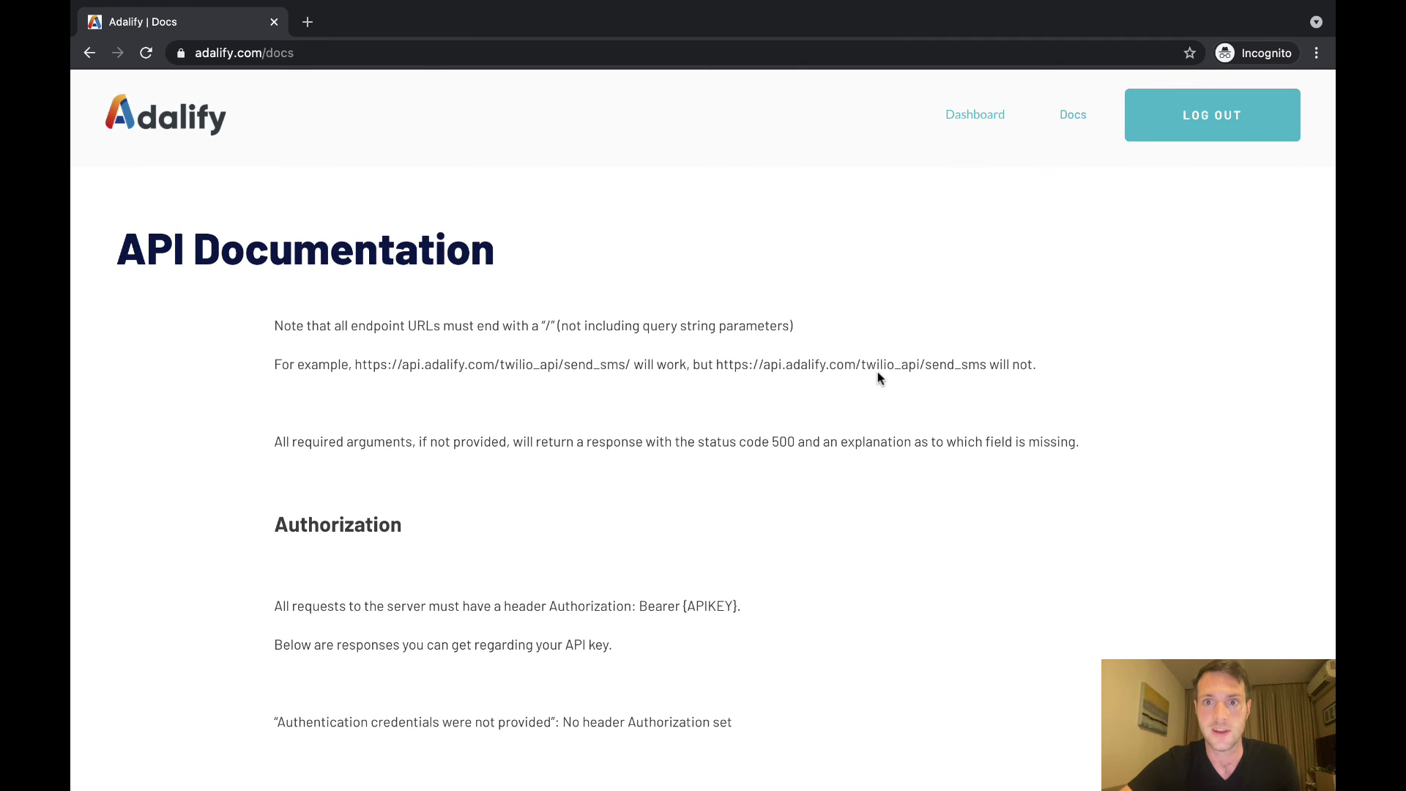